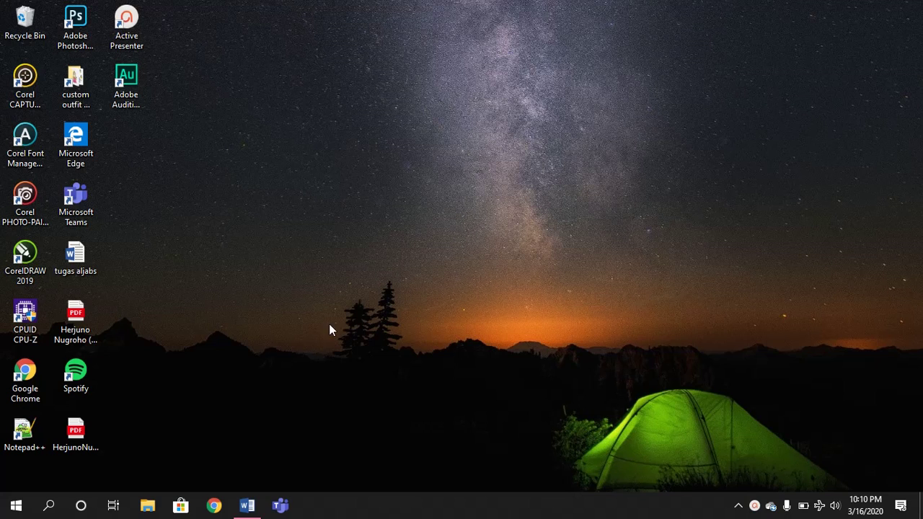
- Insert an equation with the stacked fraction 2 over 5 and start a new line
left_click(250, 507)
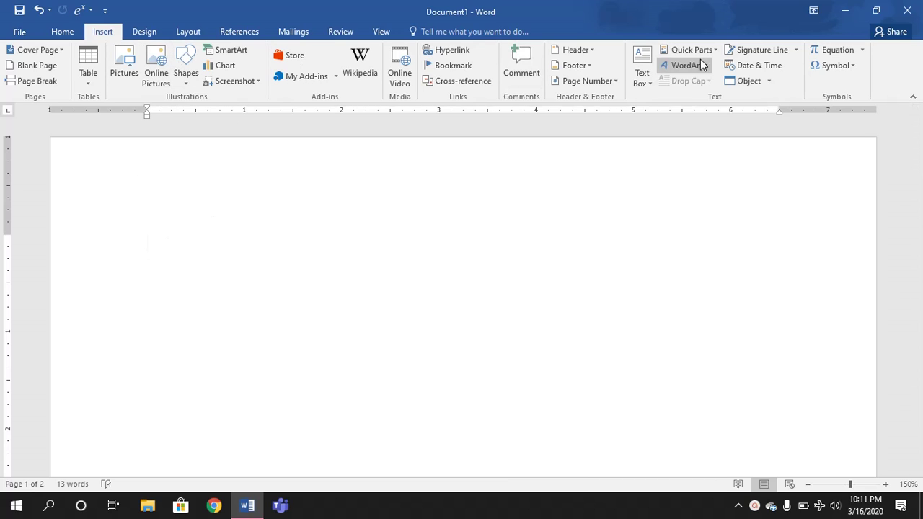
left_click(72, 36)
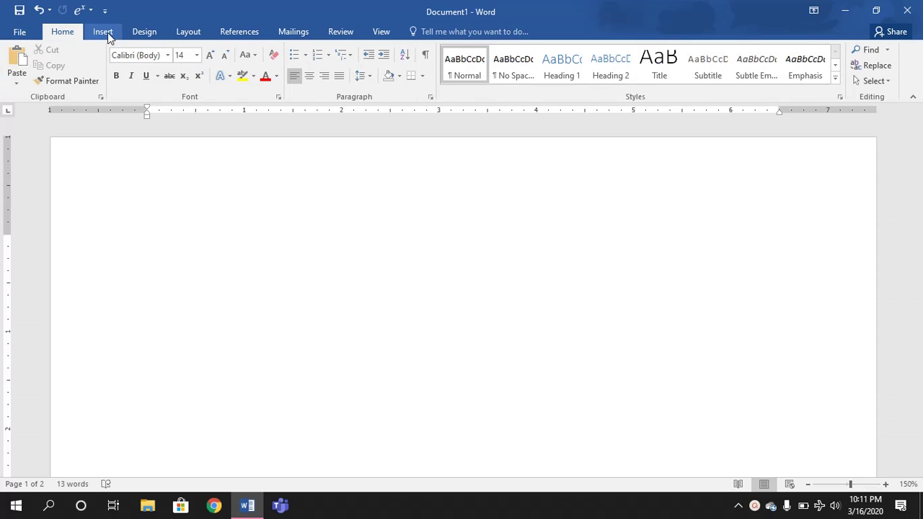
left_click(107, 32)
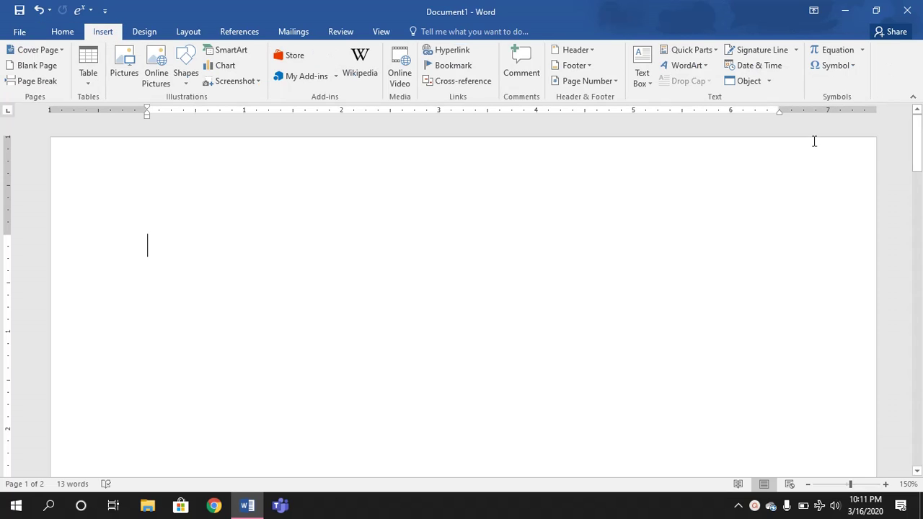
left_click(828, 50)
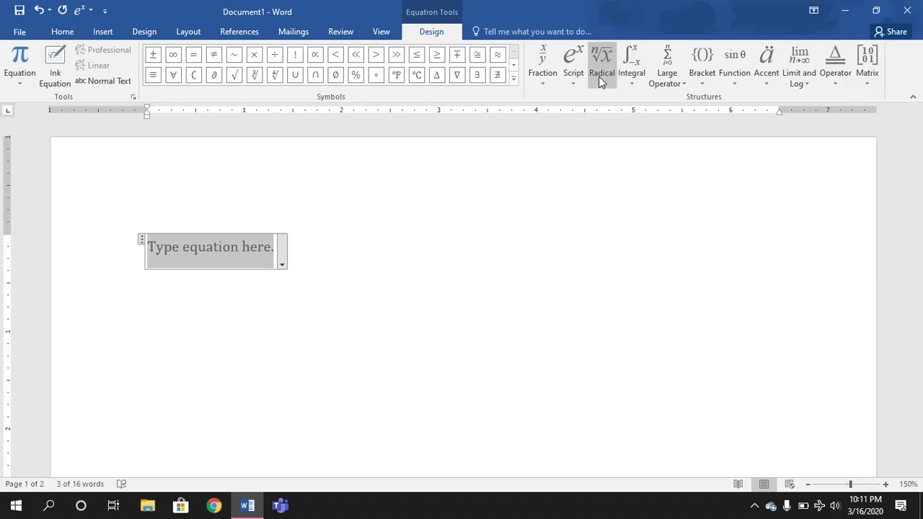
left_click(542, 70)
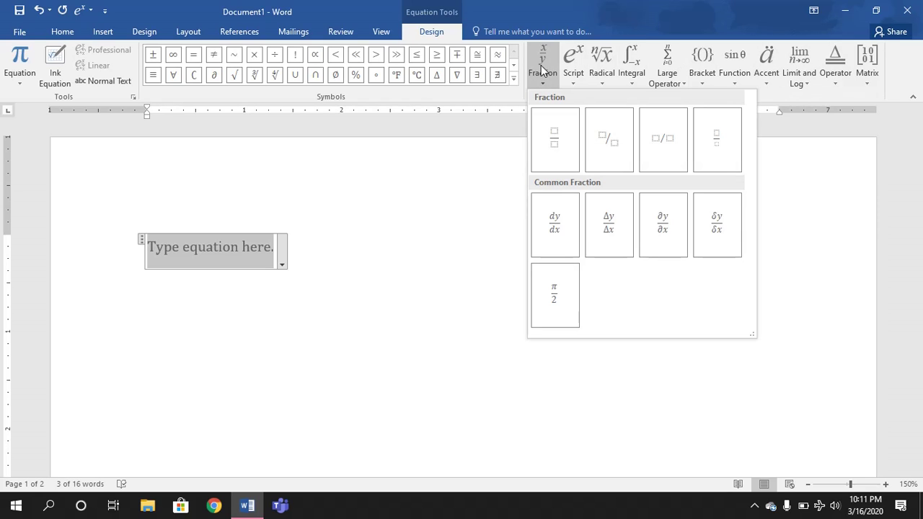
left_click(548, 139)
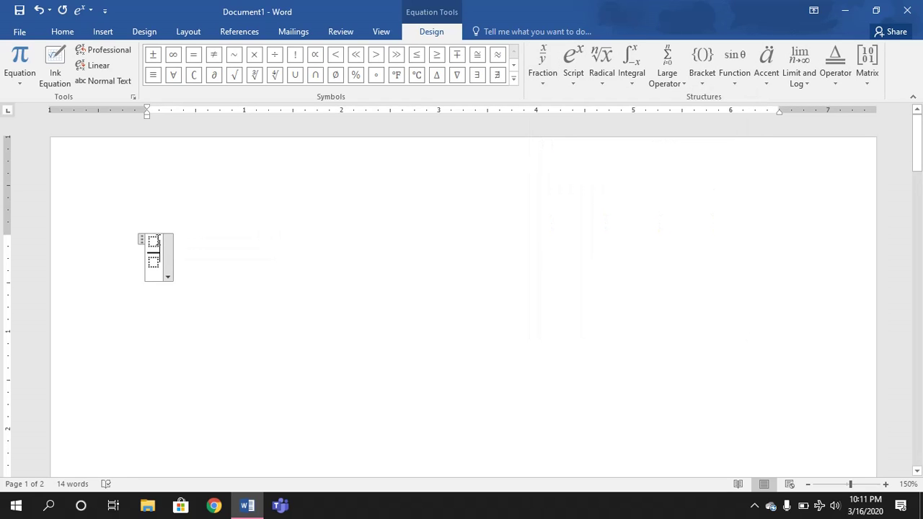
type("2")
left_click(153, 260)
type("2")
key("BackSpace")
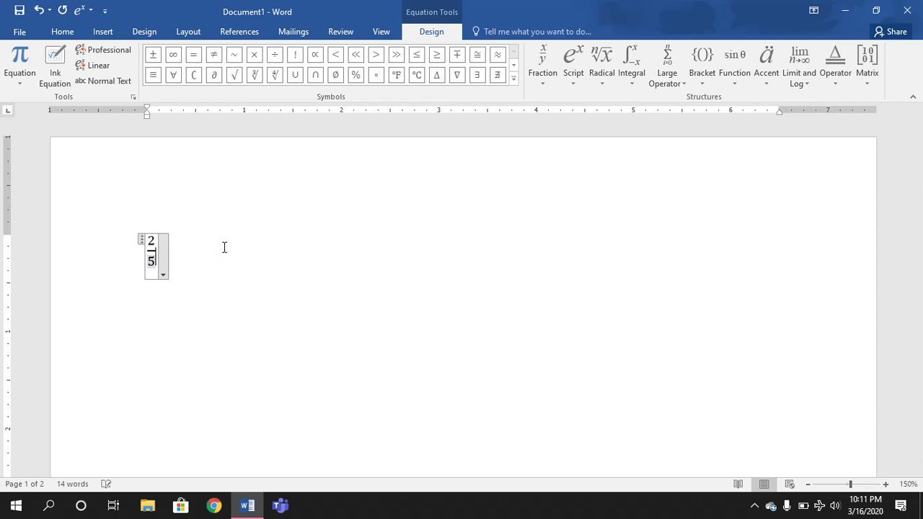
type("5")
key("Return")
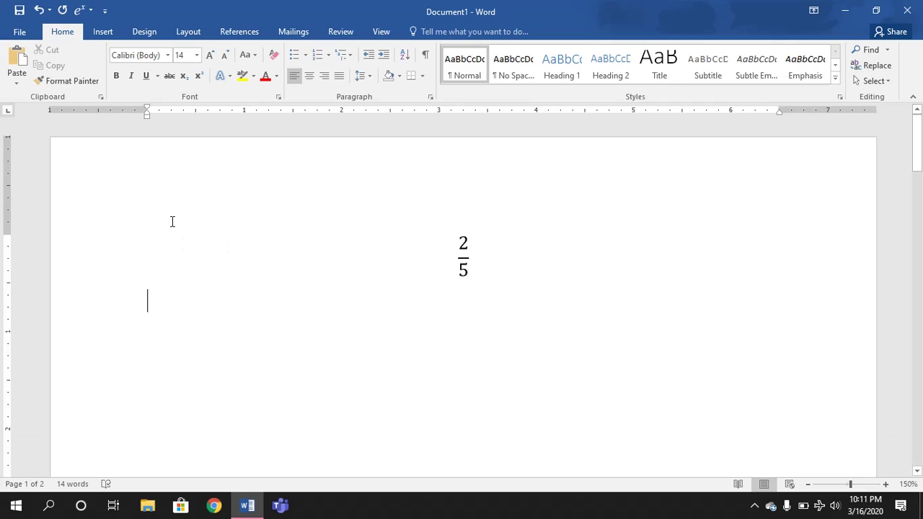
- Insert an equation showing 5 with a superscript exponent of 2, then start a new line
left_click(95, 31)
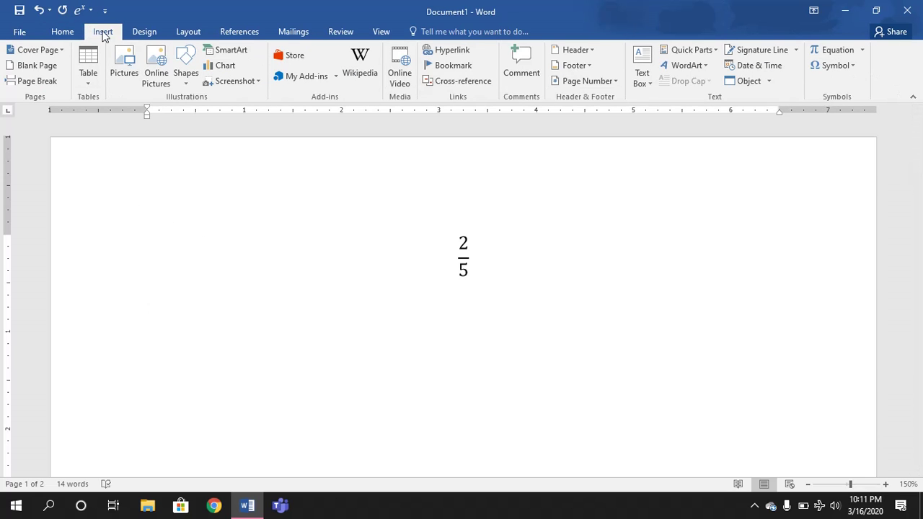
left_click(816, 51)
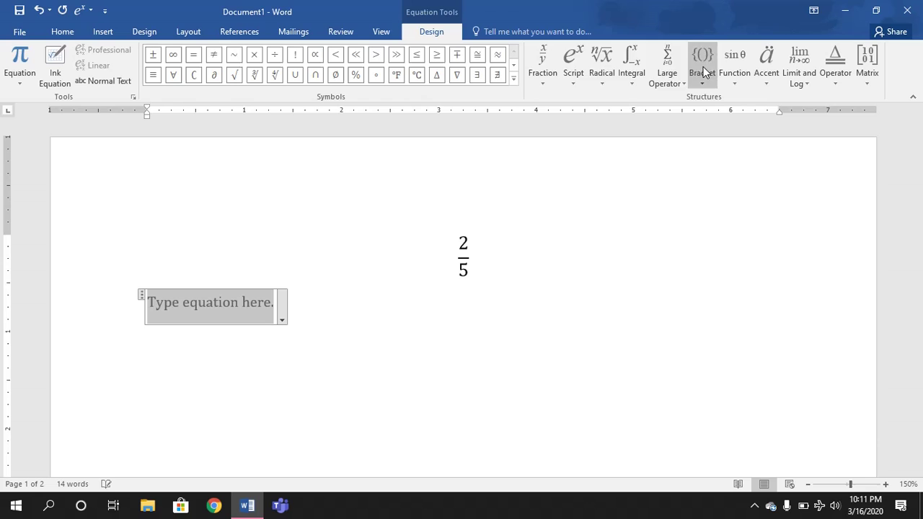
left_click(573, 77)
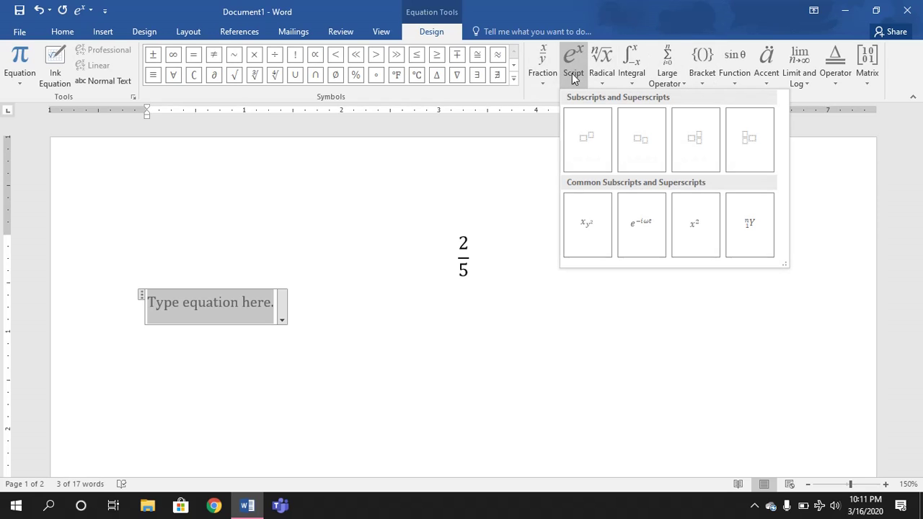
left_click(588, 145)
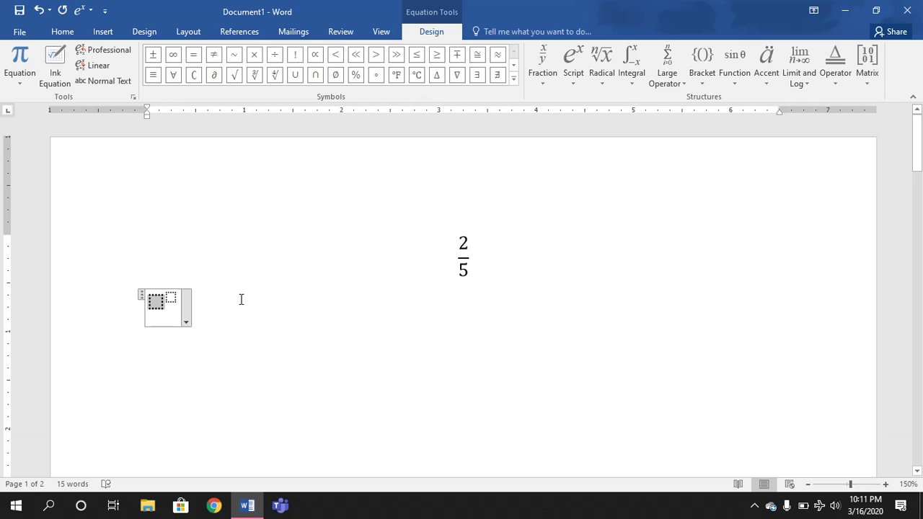
type("5")
left_click(168, 299)
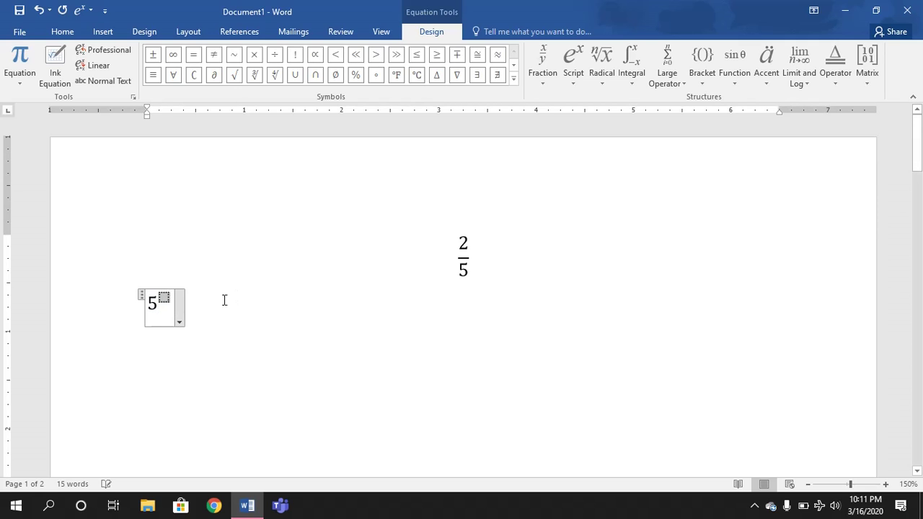
type("2")
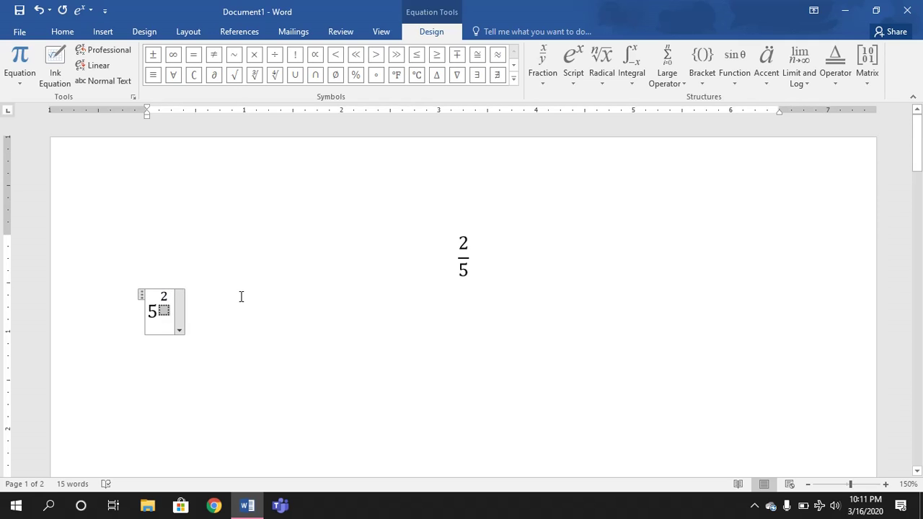
key("Return")
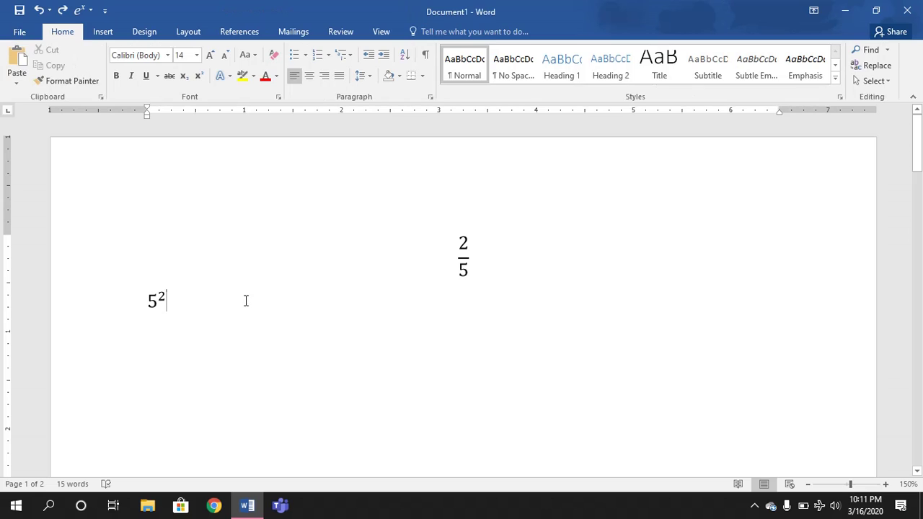
- Insert a radical-with-degree equation with degree 5 and 32 under the root
left_click(101, 32)
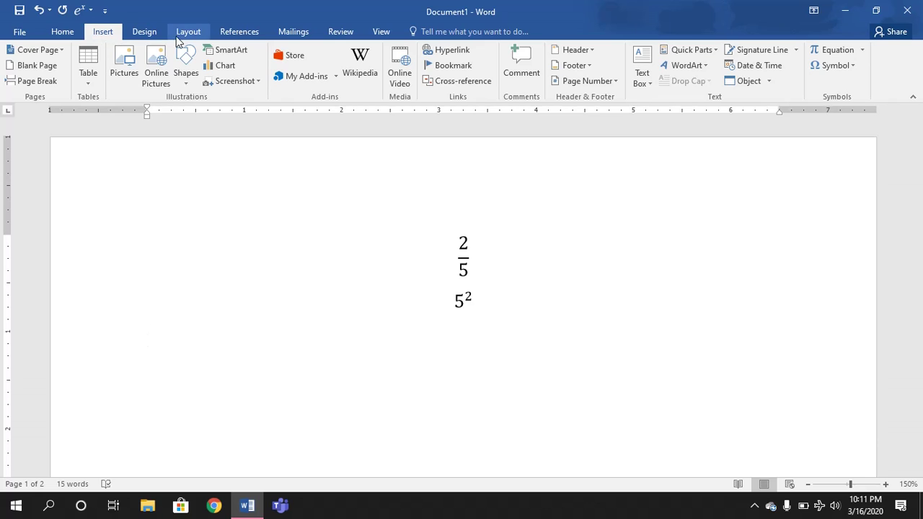
left_click(825, 49)
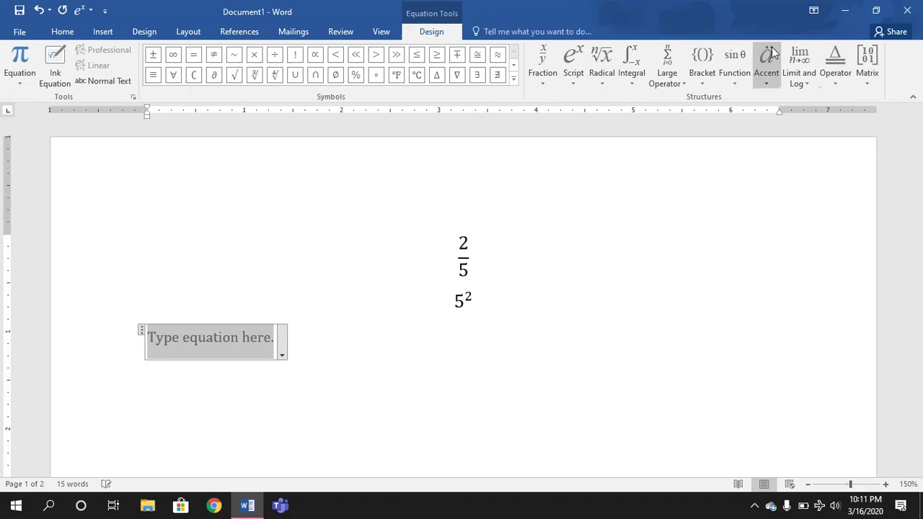
left_click(608, 66)
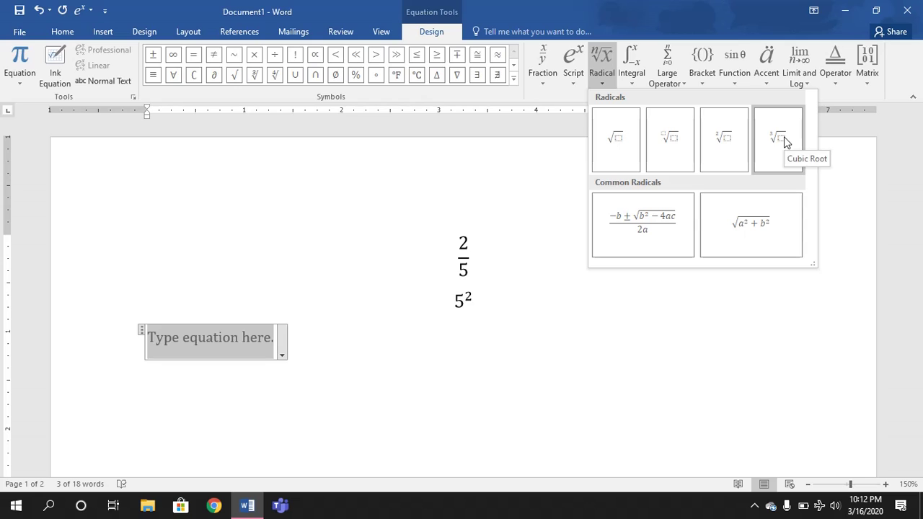
left_click(657, 137)
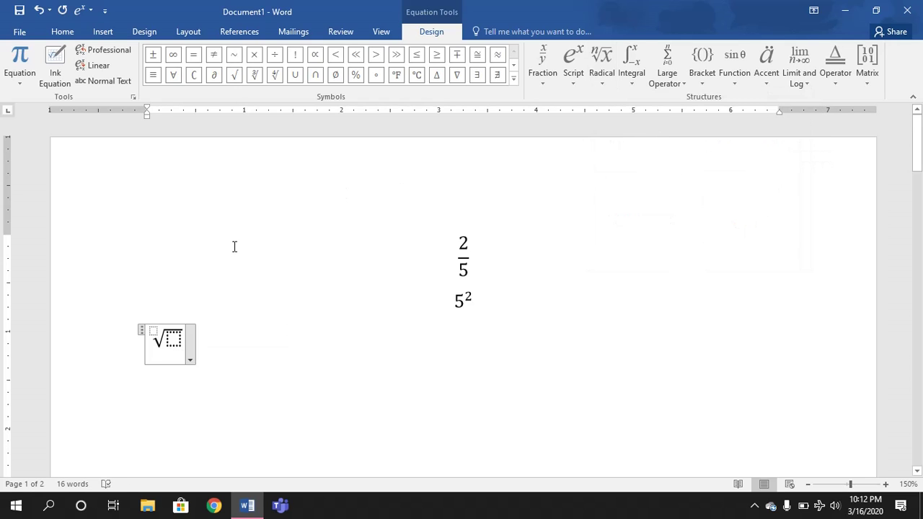
left_click(175, 339)
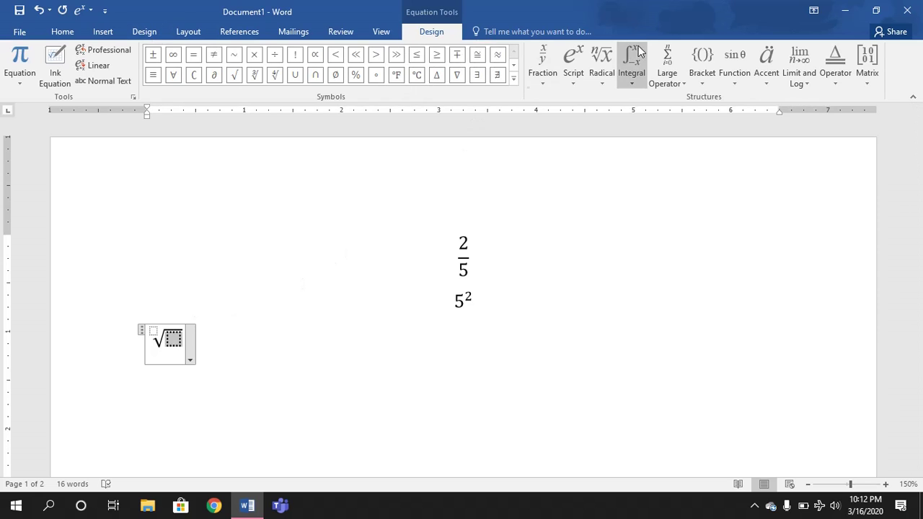
left_click(602, 68)
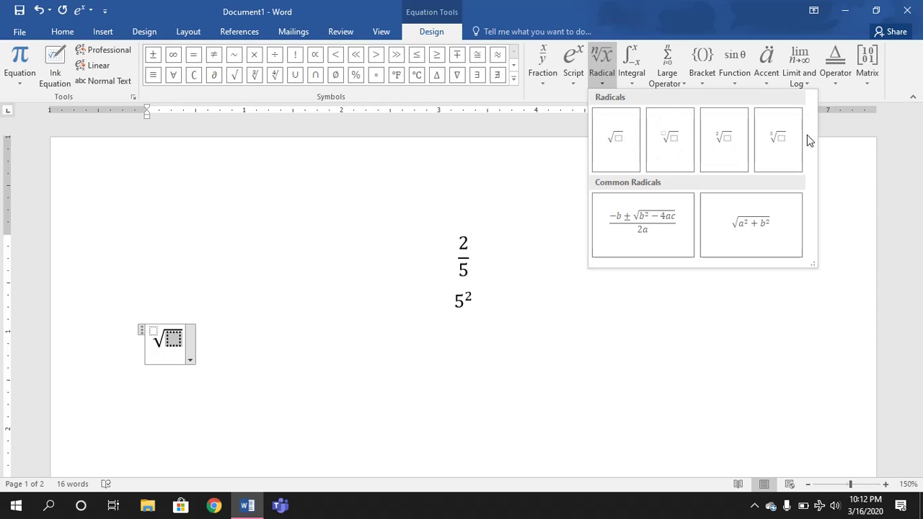
left_click(153, 331)
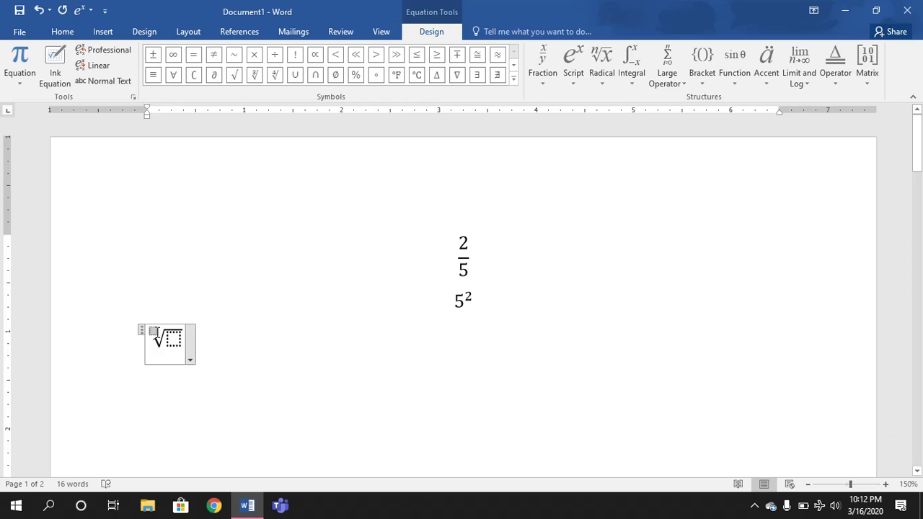
type("5")
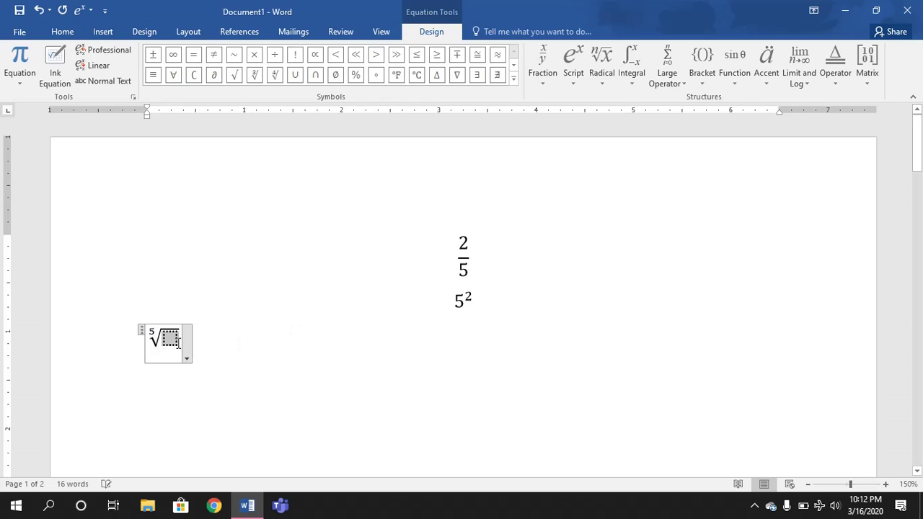
key("Right")
type("32")
left_click(212, 344)
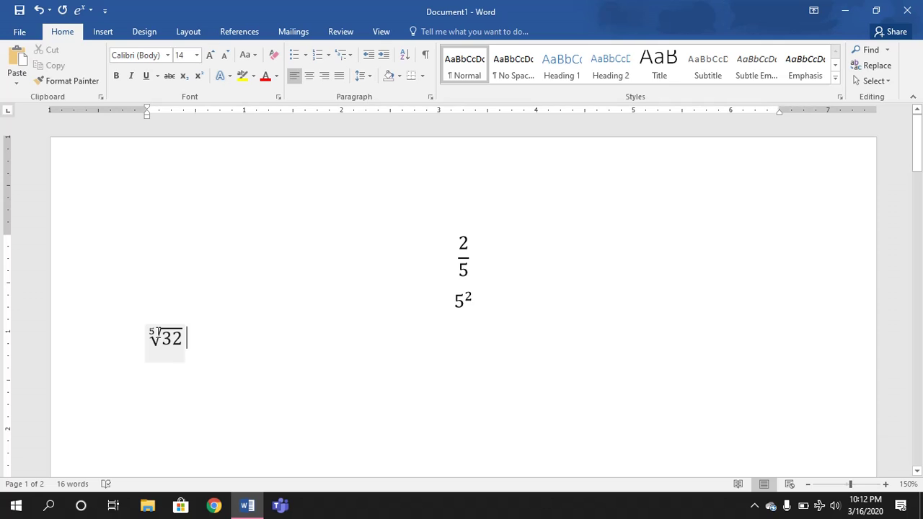
- Delete the accidental empty equation after the fifth root of 32, leaving the root unchanged
left_click(102, 32)
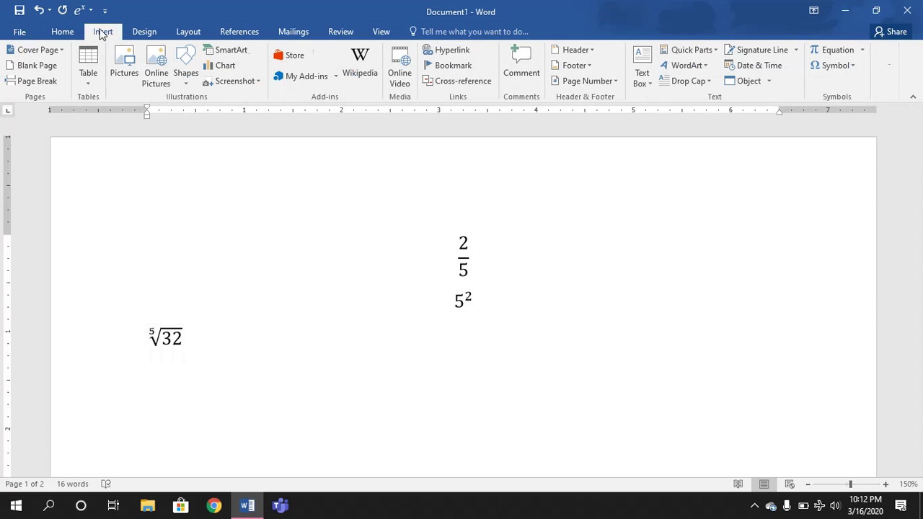
left_click(832, 54)
key("BackSpace")
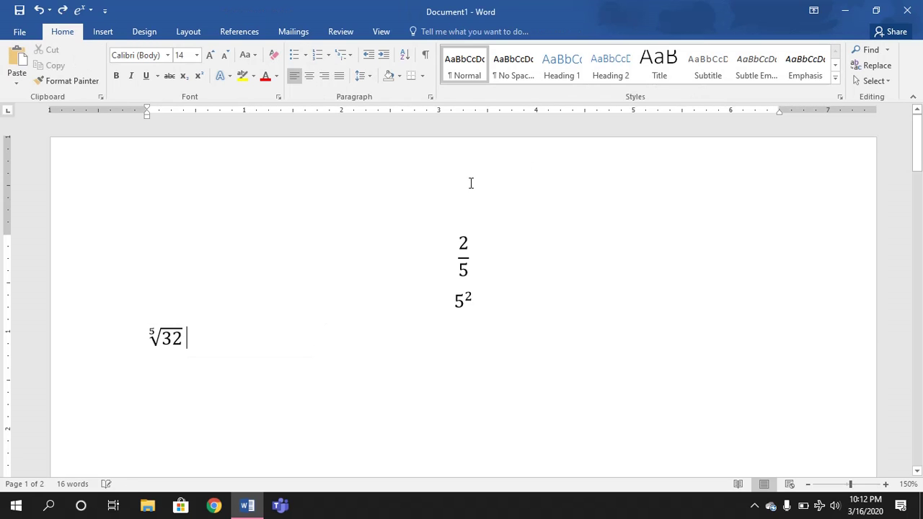
key("BackSpace")
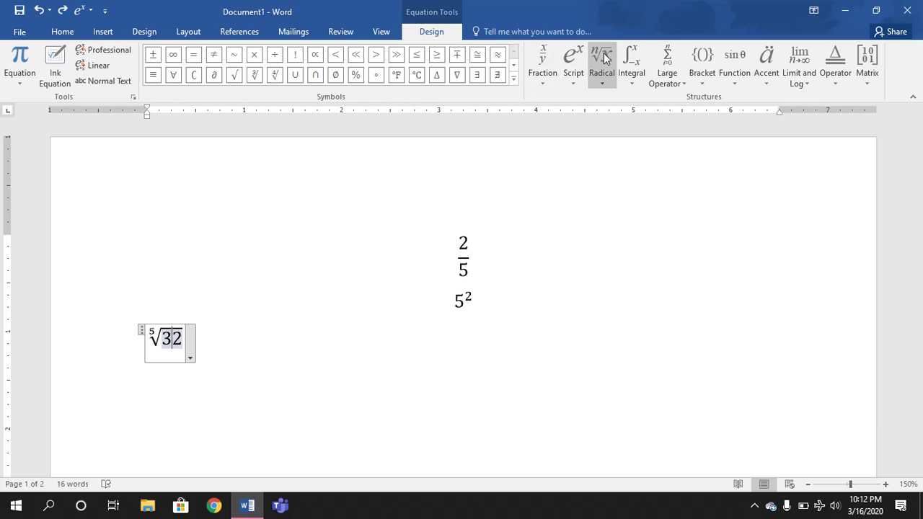
left_click(601, 69)
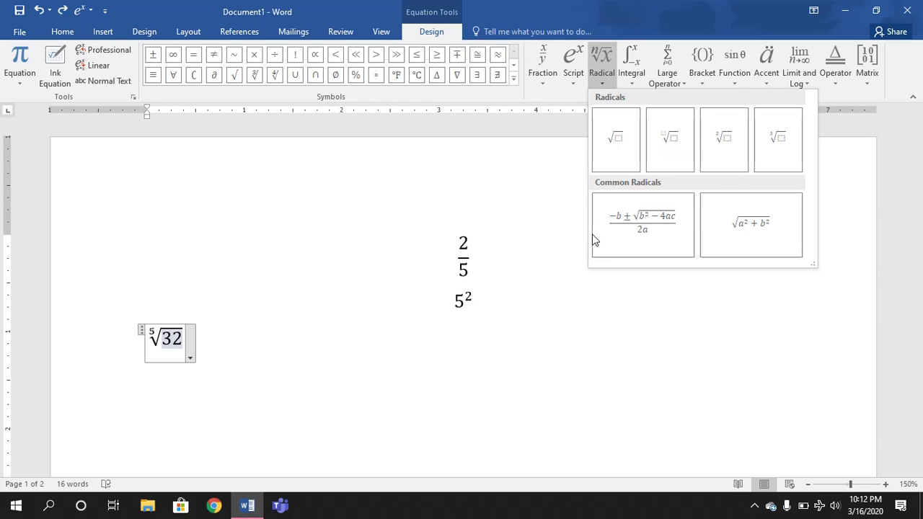
left_click(542, 272)
left_click(298, 337)
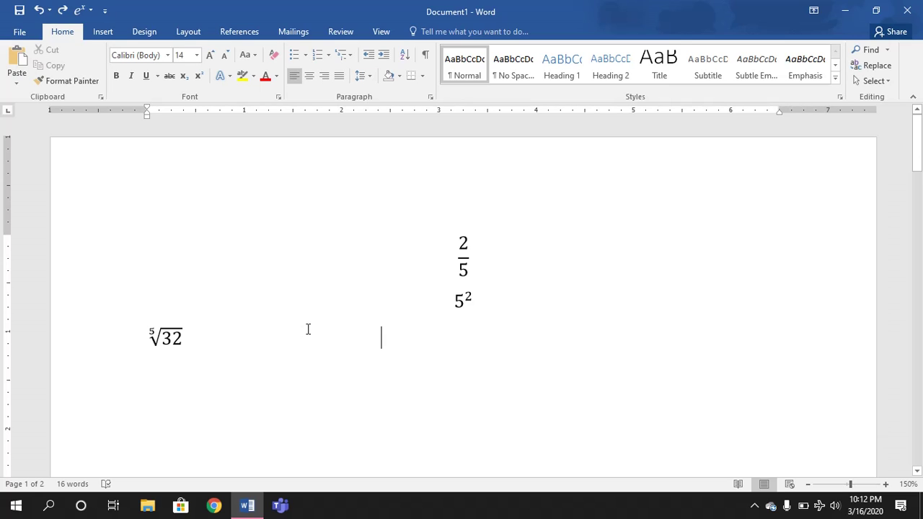
- Add a blank line with no list number directly beneath numbered equation 1
scroll(308, 329, "down", 10)
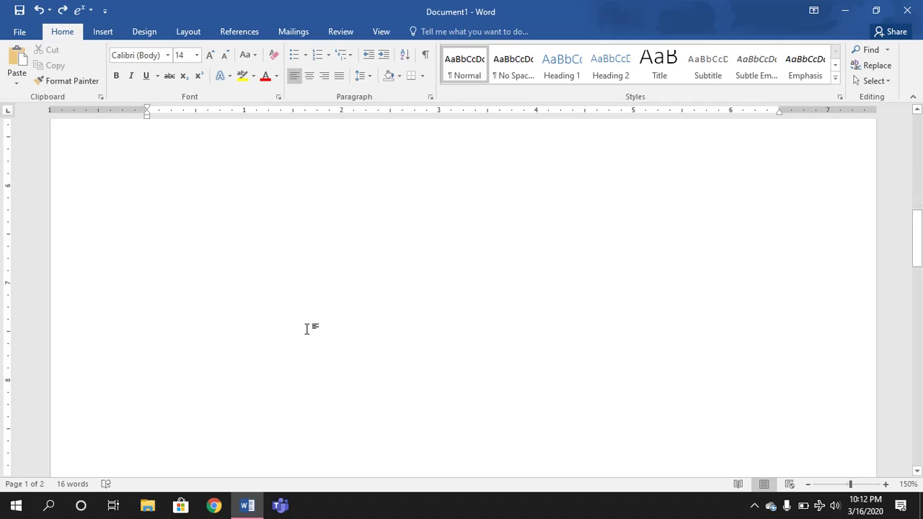
scroll(308, 329, "down", 5)
scroll(307, 328, "down", 2)
scroll(307, 327, "down", 1)
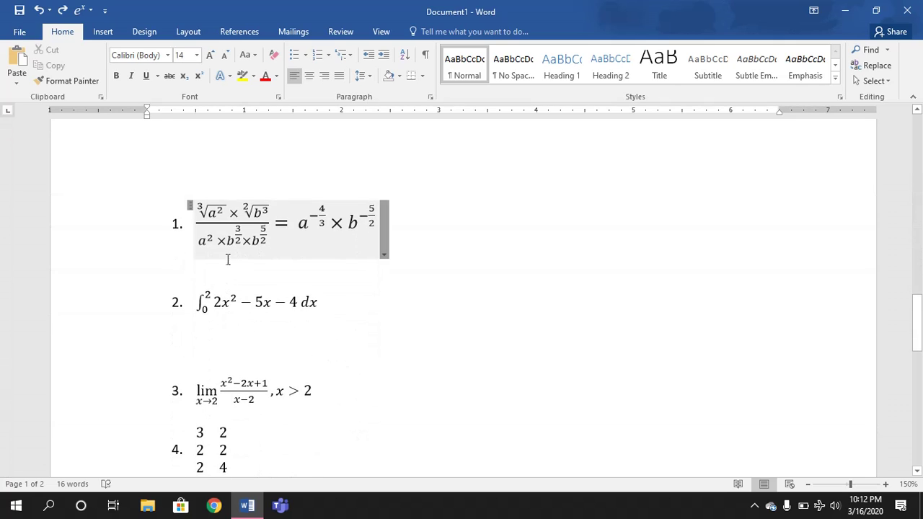
left_click(411, 235)
key("Return")
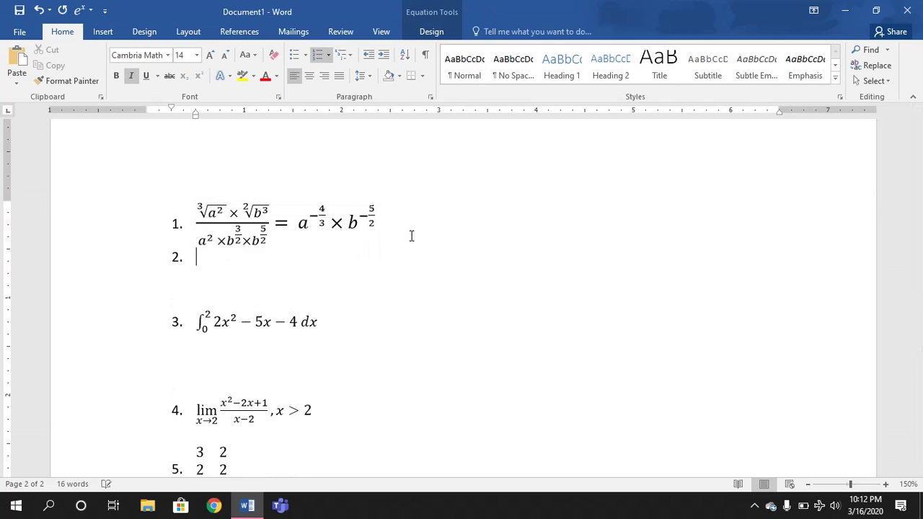
key("Return")
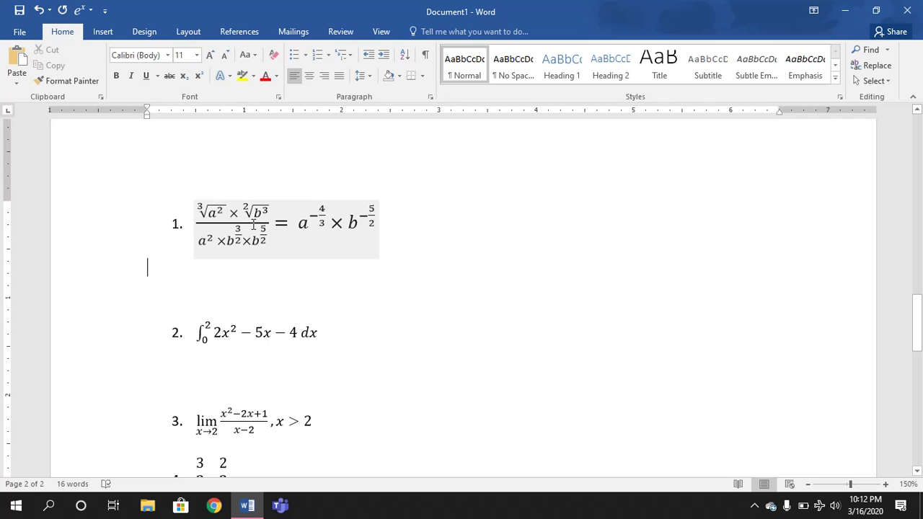
- Start a stacked-fraction equation whose numerator begins with the cube root of a²
left_click(102, 31)
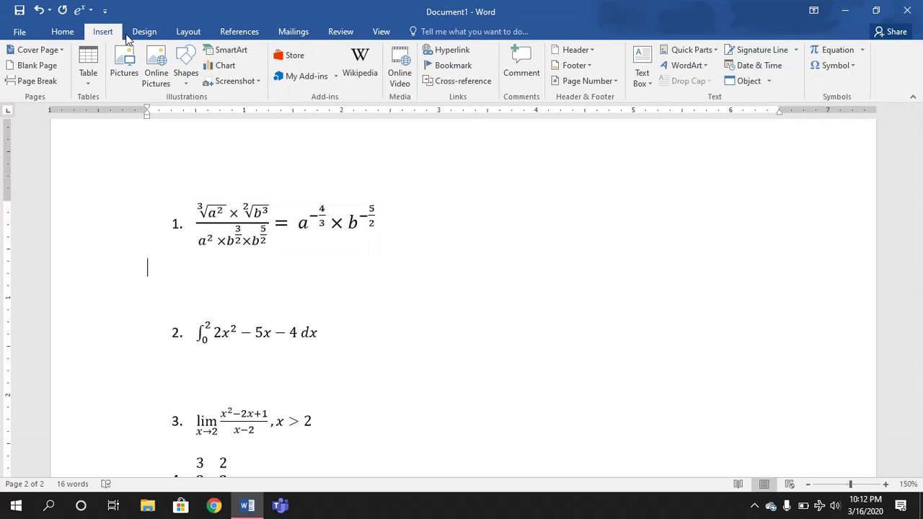
left_click(825, 51)
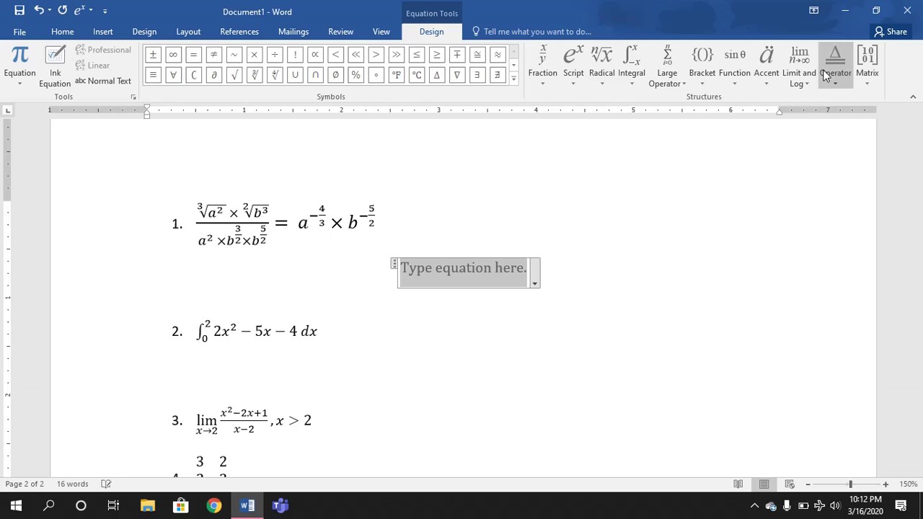
left_click(541, 72)
left_click(554, 134)
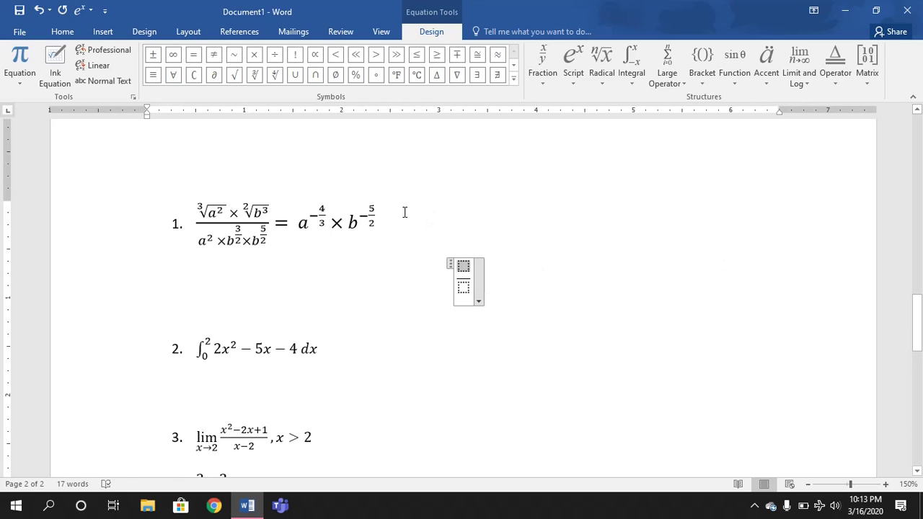
left_click(601, 69)
left_click(770, 144)
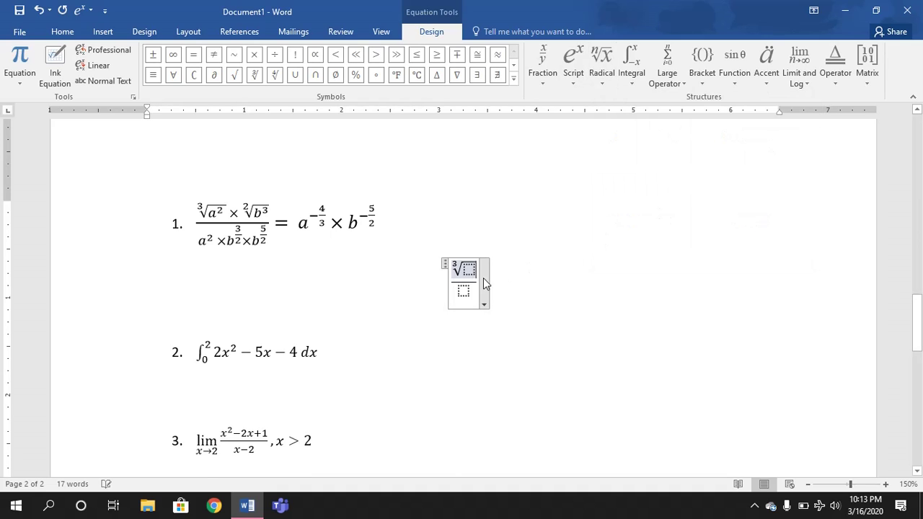
type("a")
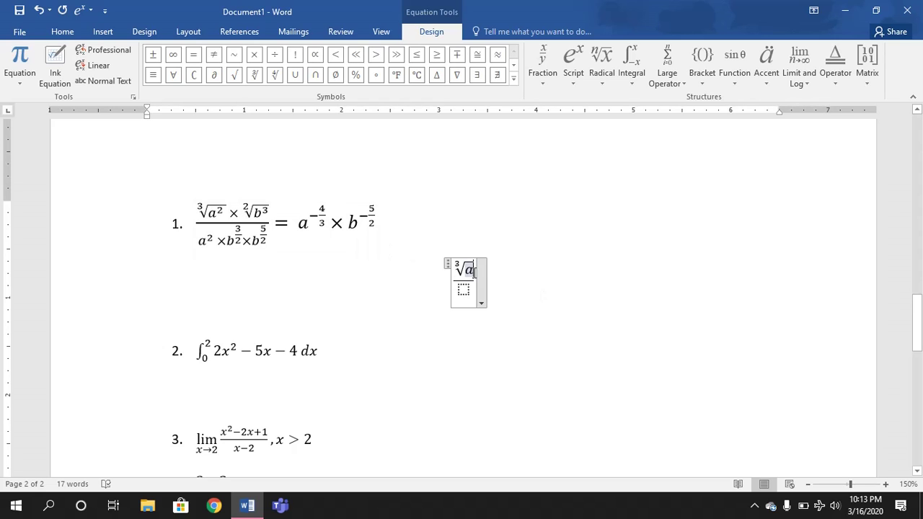
left_click(574, 81)
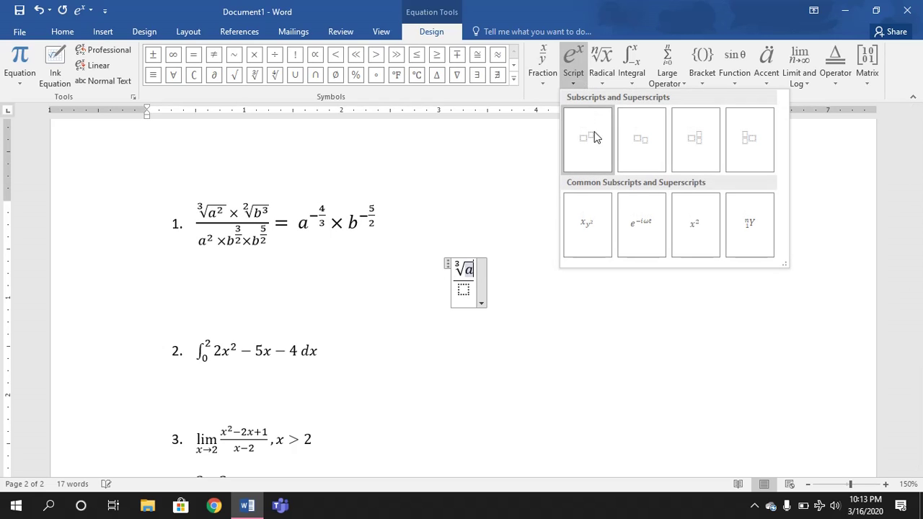
key("Escape")
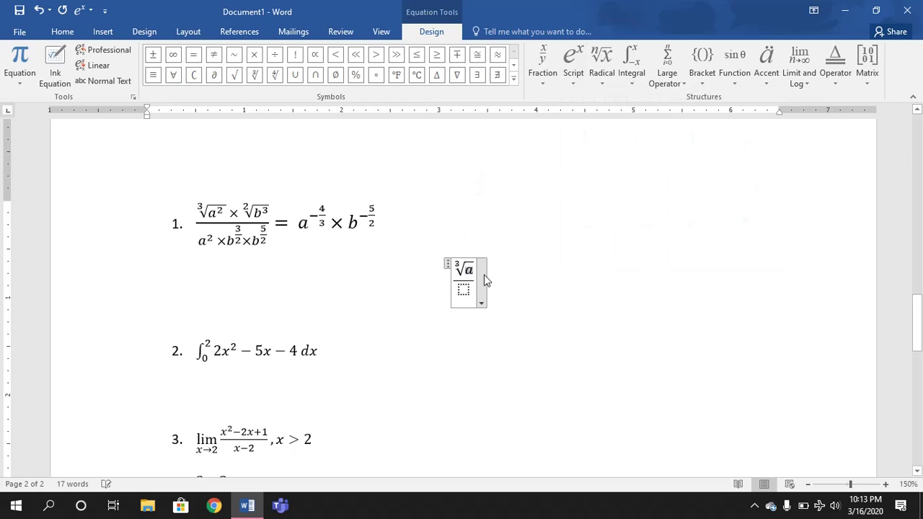
left_click(573, 76)
key("Escape")
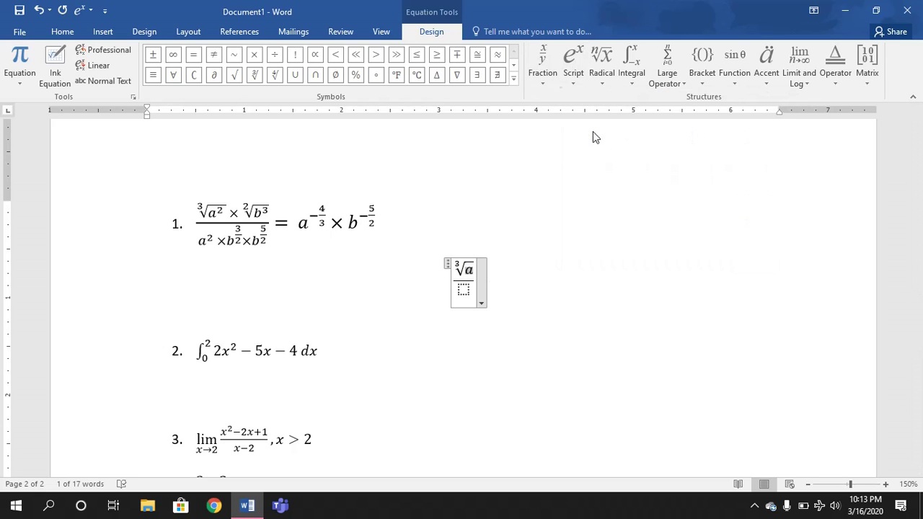
left_click(474, 268)
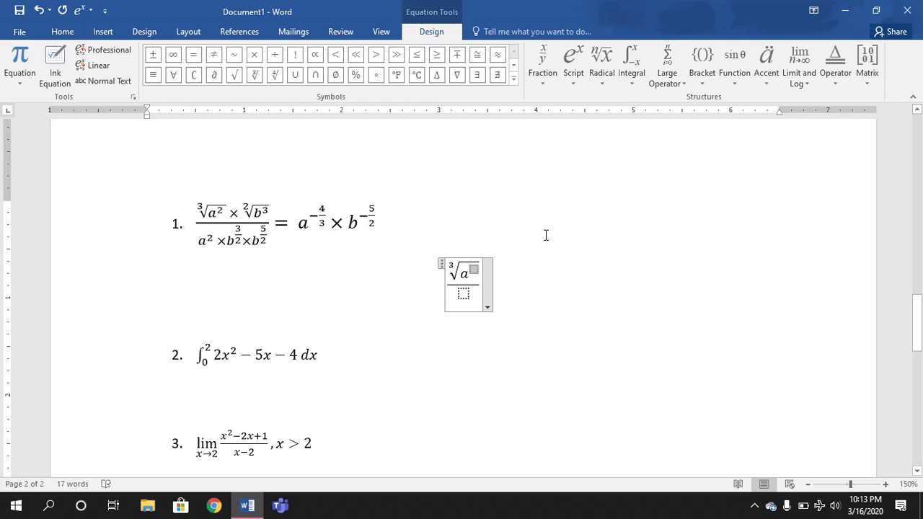
type("2")
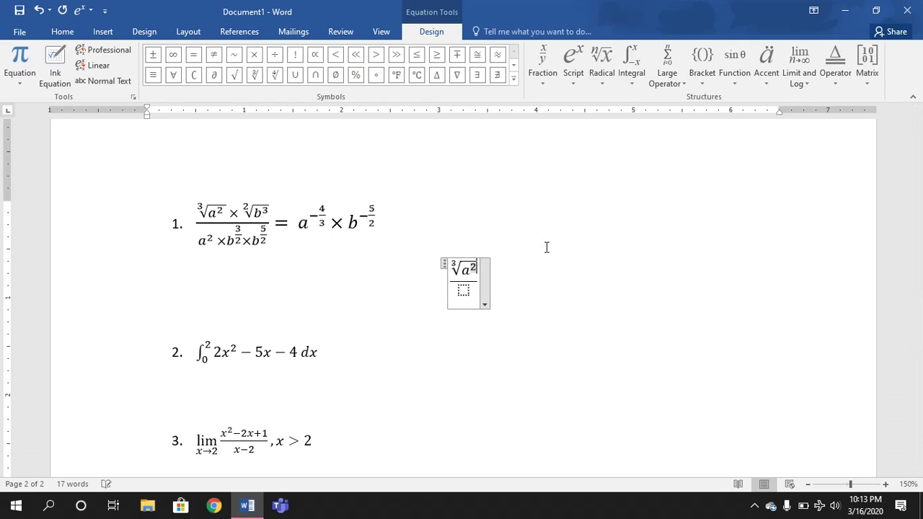
key("Right")
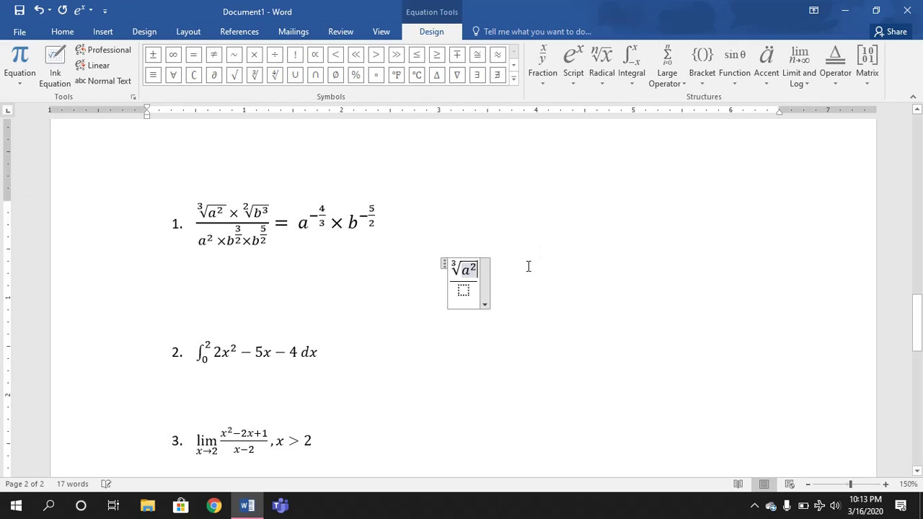
key("Right")
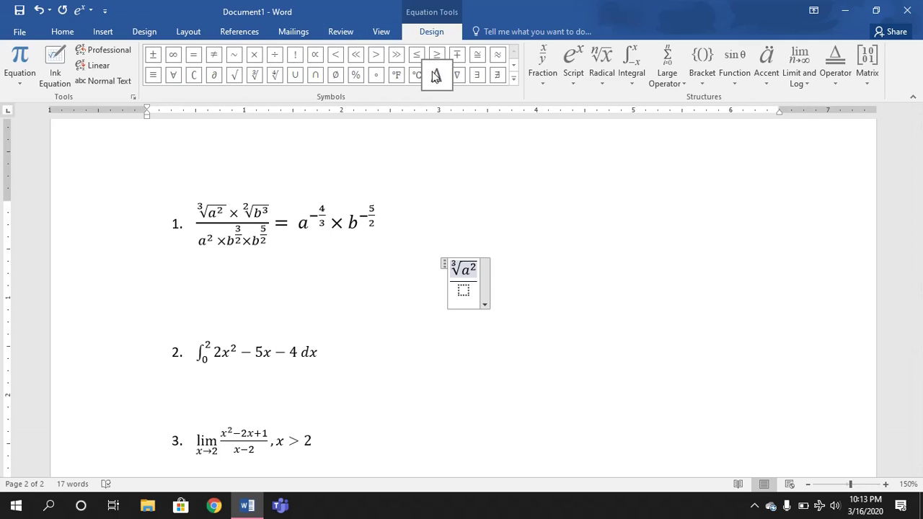
- Extend the numerator with × and a root of index 2 over b³
left_click(252, 56)
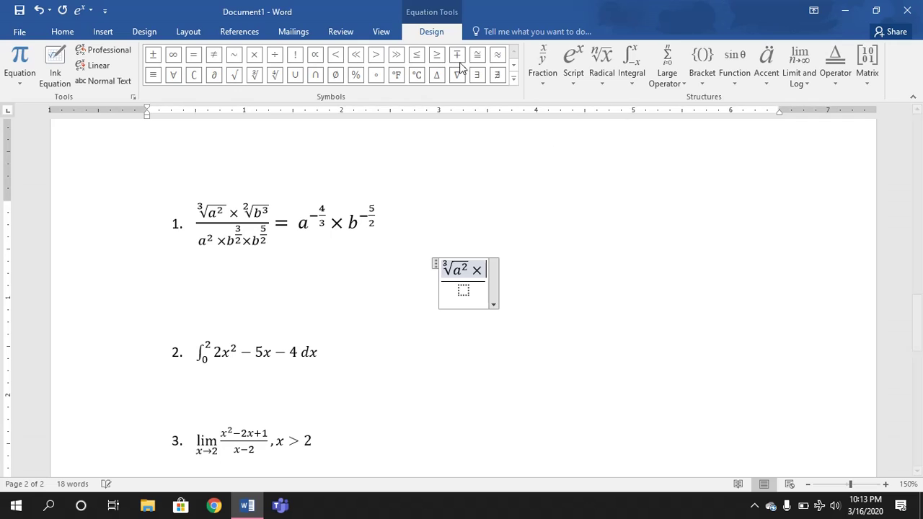
left_click(610, 68)
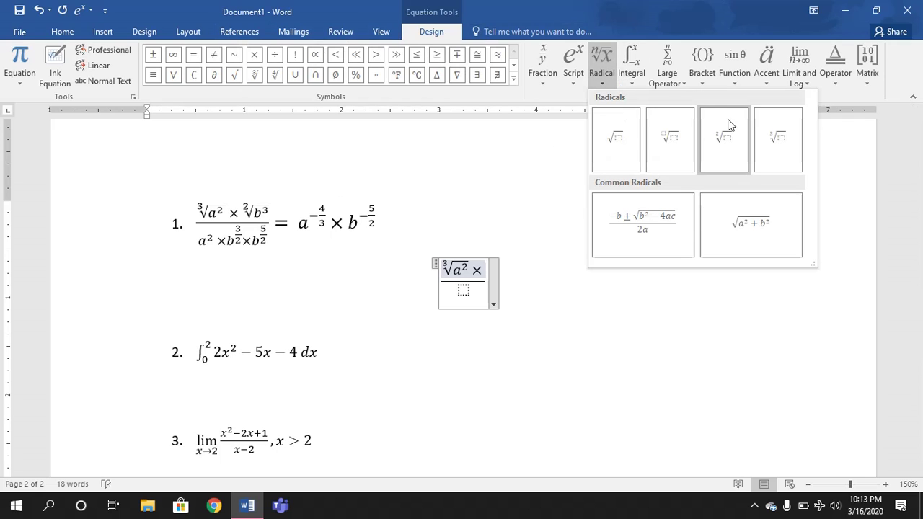
left_click(722, 121)
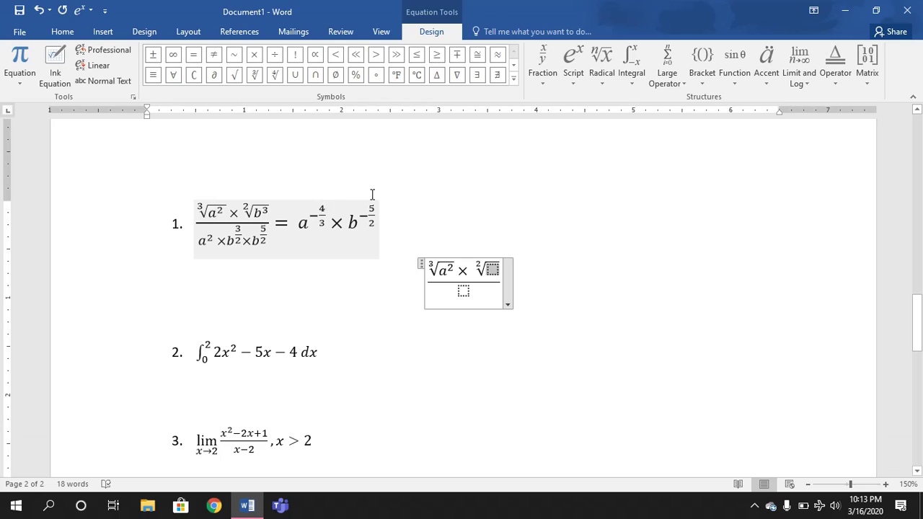
left_click(573, 70)
left_click(608, 144)
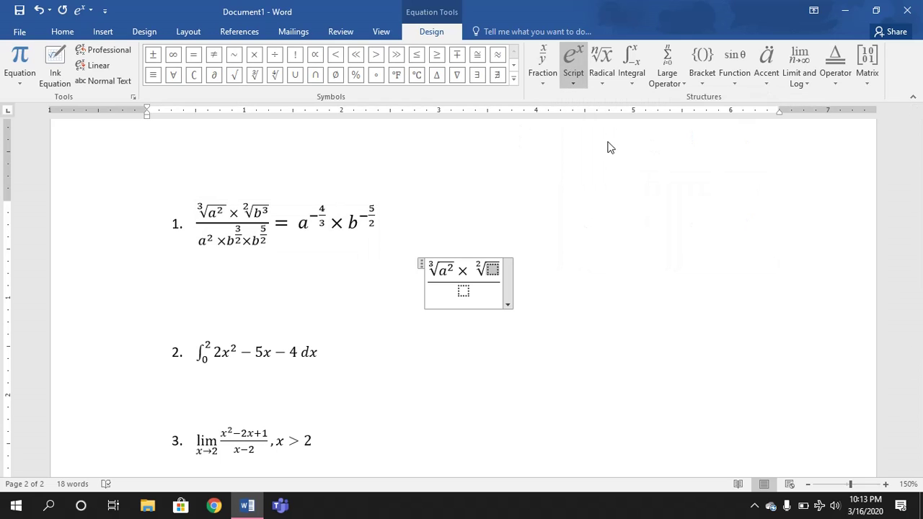
type("b")
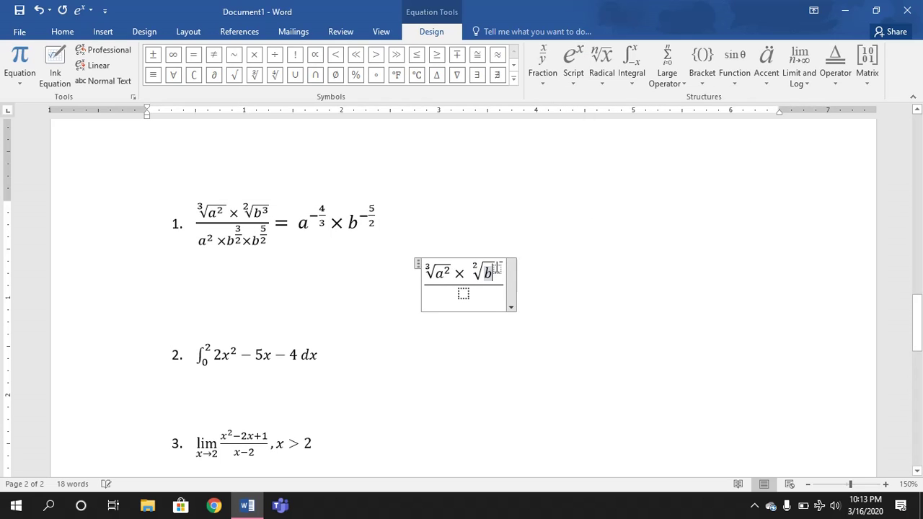
type("3")
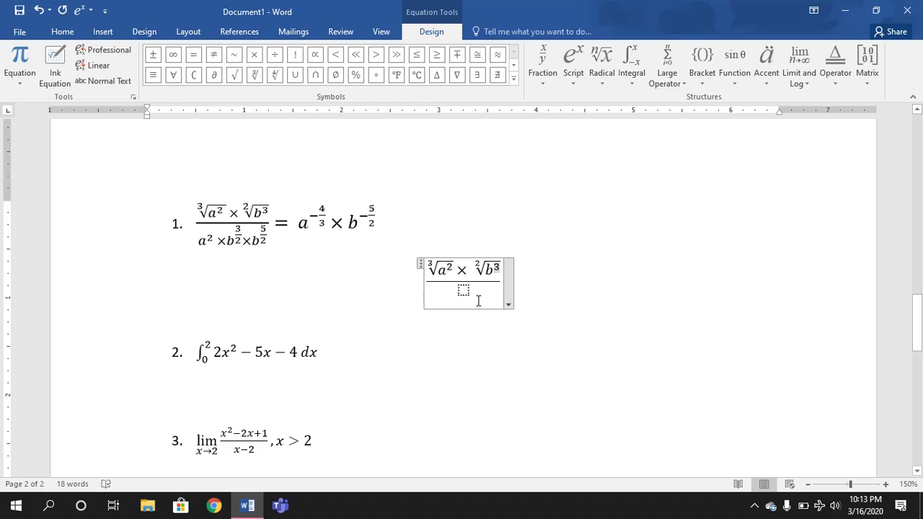
left_click(463, 291)
- Enter a² in the fraction's denominator
left_click(579, 78)
left_click(591, 141)
type("a")
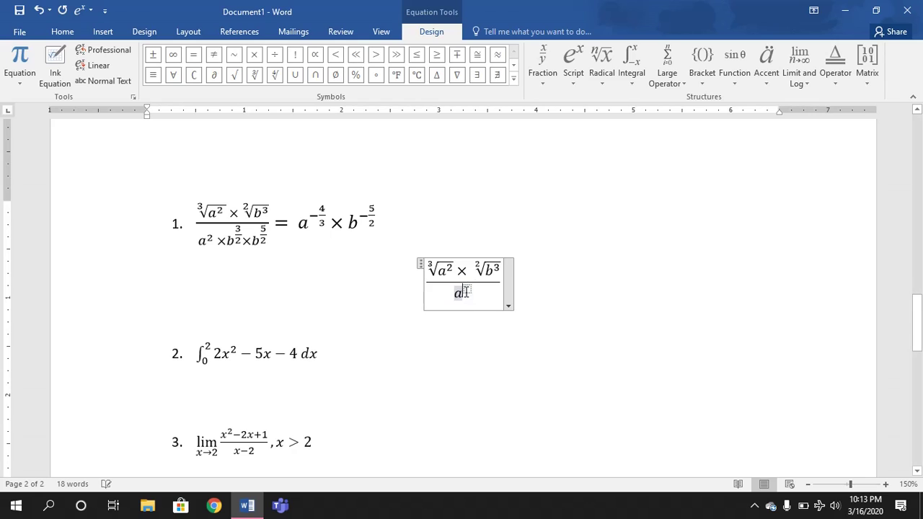
left_click(465, 290)
type("w")
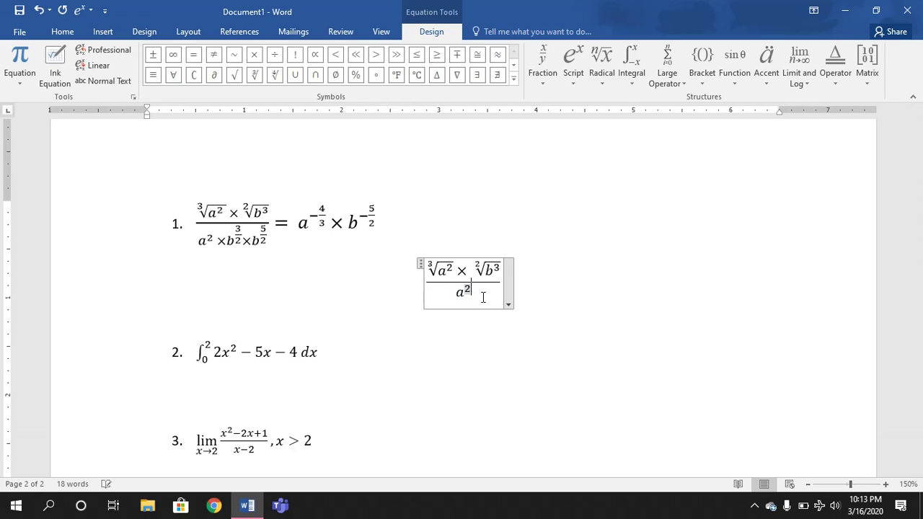
key("BackSpace")
type("2")
- Add × b with a stacked 3/2 exponent to the denominator
left_click(254, 56)
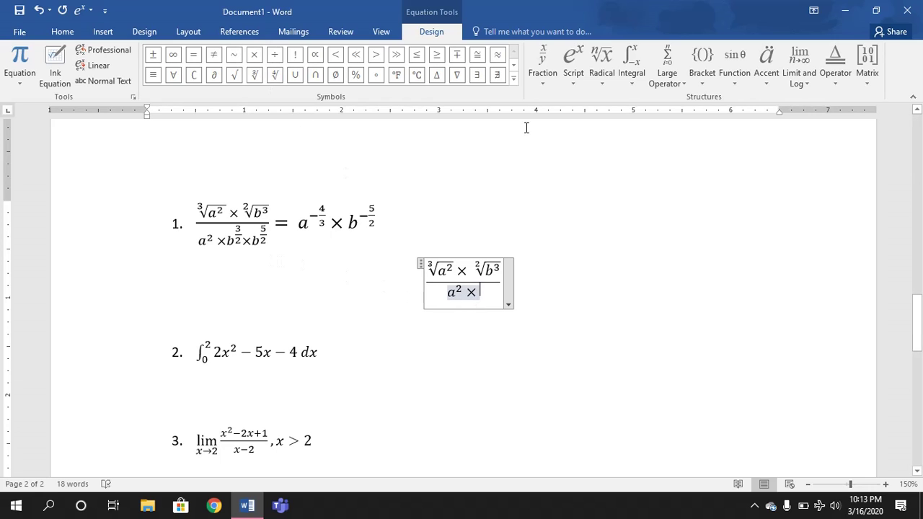
type("b")
left_click_drag(475, 294, 488, 297)
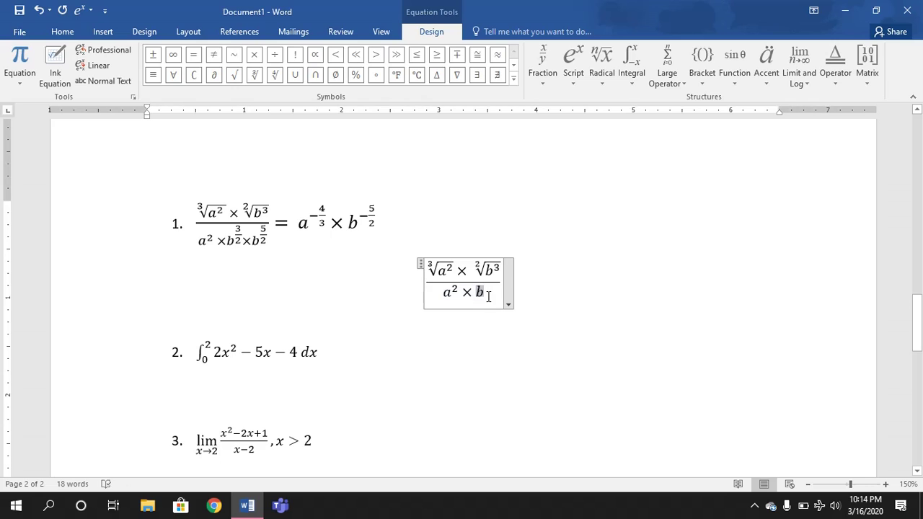
left_click(576, 73)
left_click(588, 138)
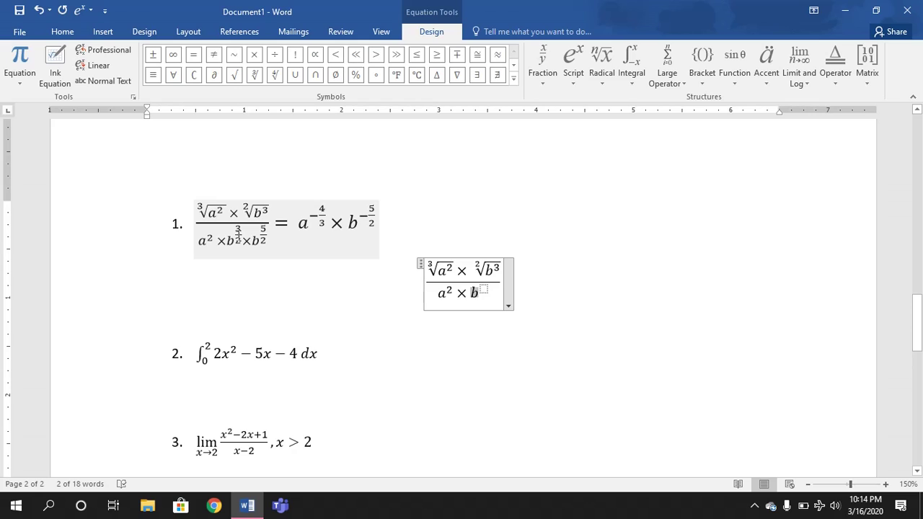
left_click(484, 289)
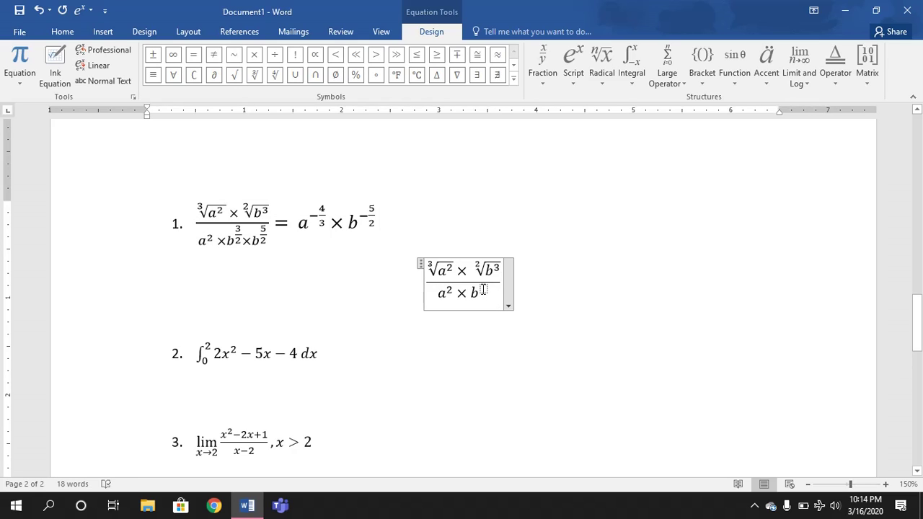
left_click(484, 289)
left_click(542, 72)
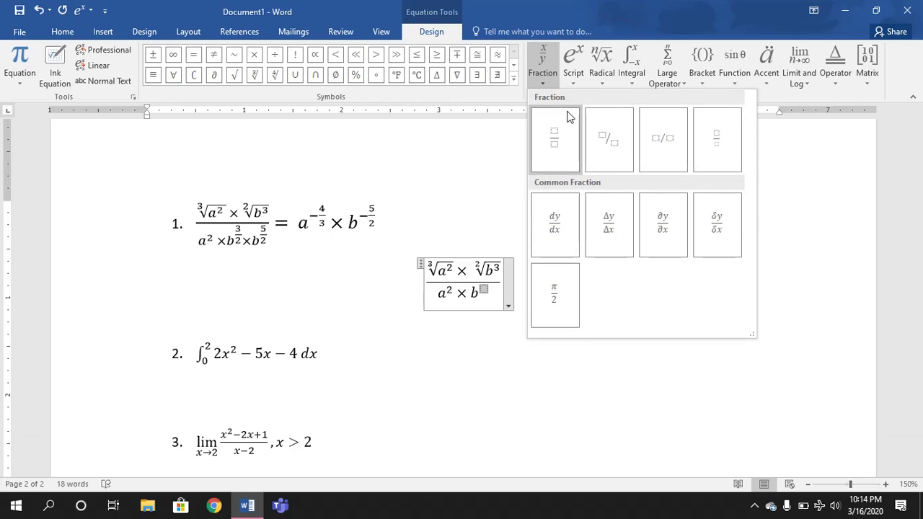
left_click(559, 137)
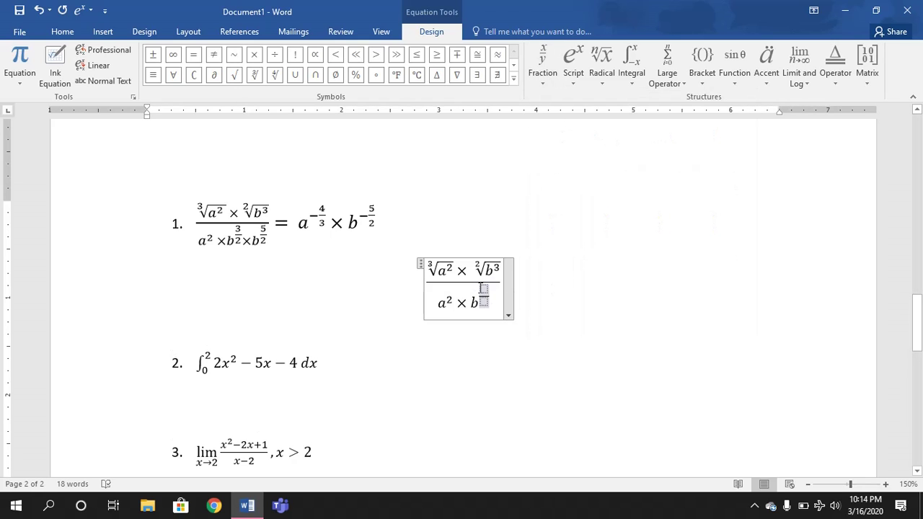
type("3")
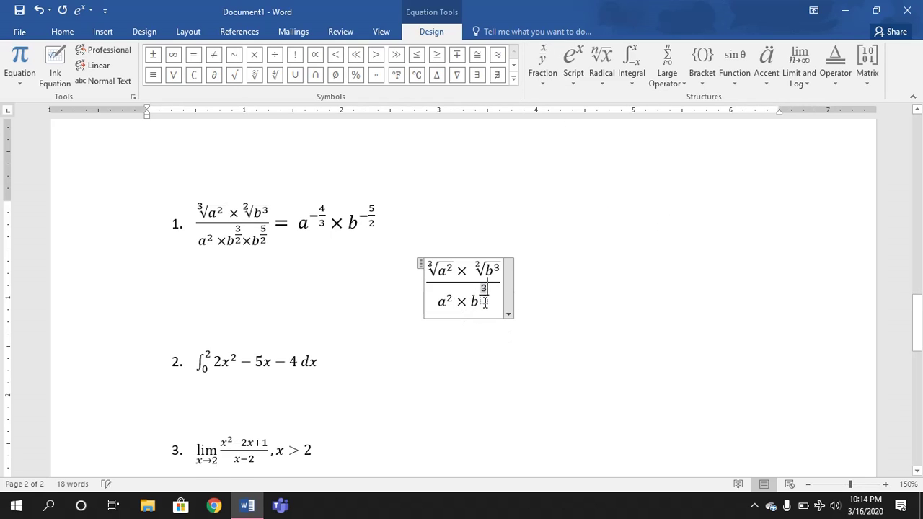
left_click(486, 302)
type("2")
key("BackSpace")
key("BackSpace")
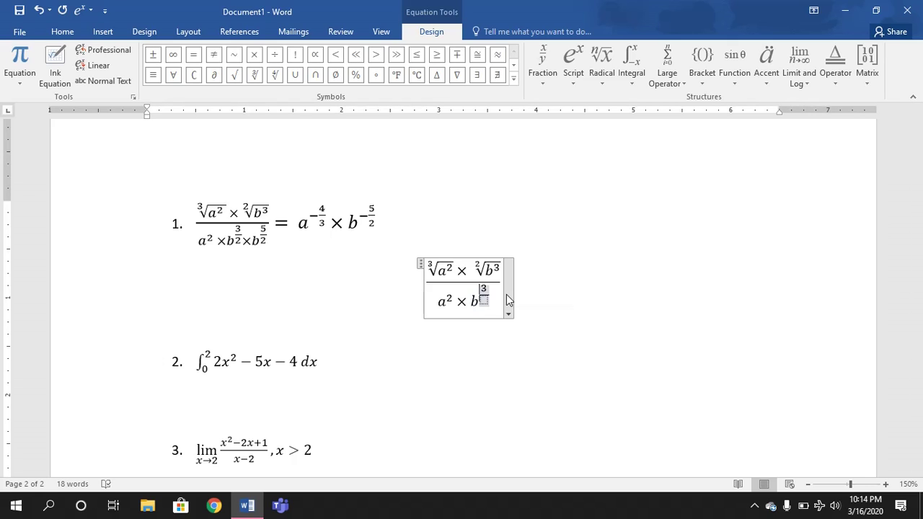
key("Left")
key("Down")
type("2")
key("shift+Home")
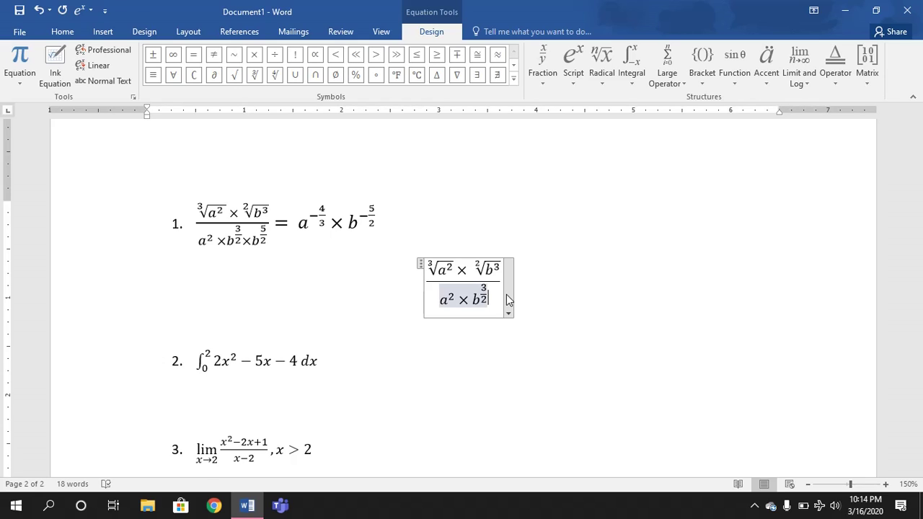
- Append × b with a stacked 5/2 exponent to the end of the denominator
left_click(256, 56)
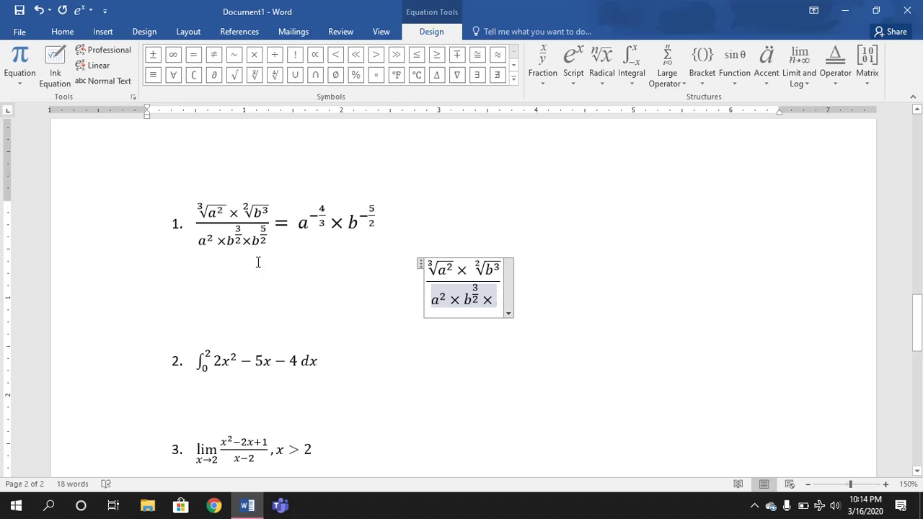
left_click(571, 73)
left_click(587, 132)
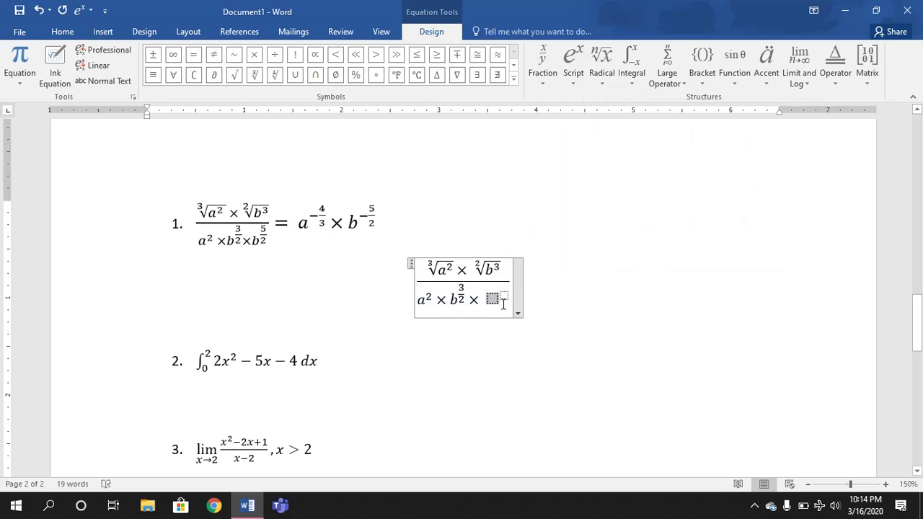
type(" b")
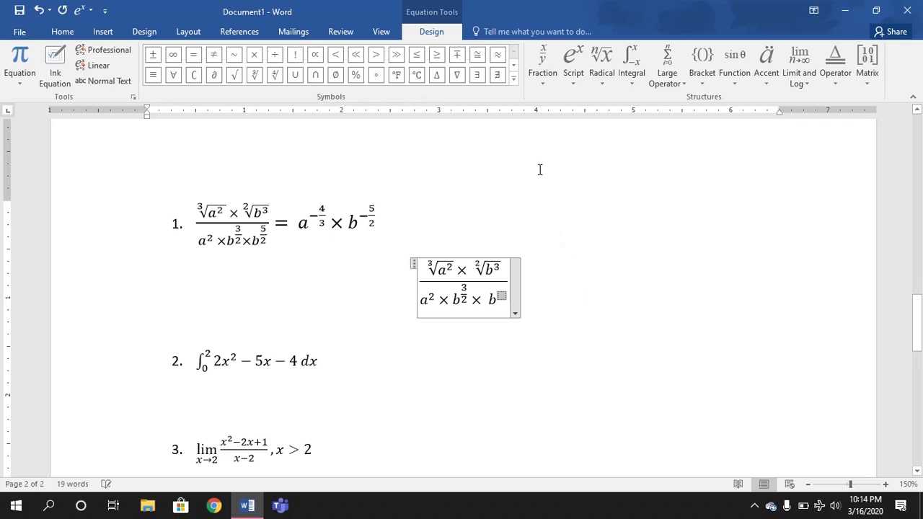
left_click(541, 72)
left_click(548, 137)
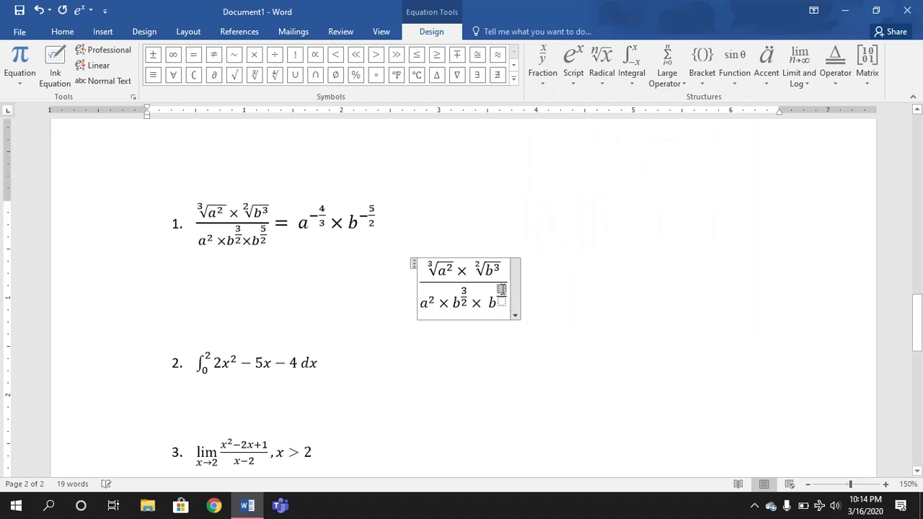
type("5/")
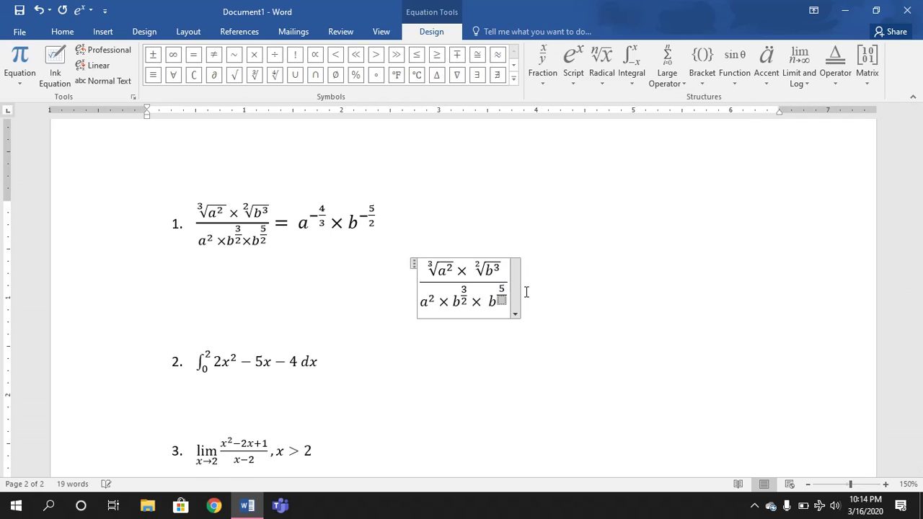
type("2")
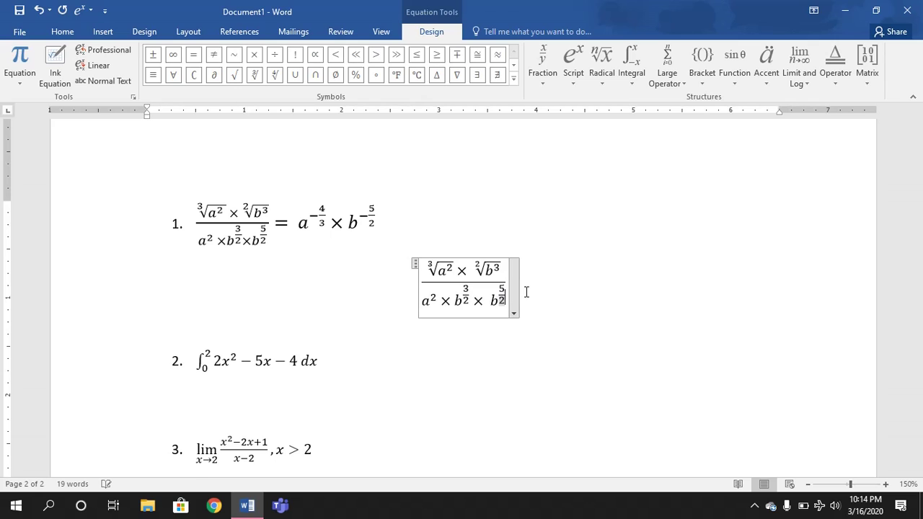
key("Right")
key("Up")
key("Right")
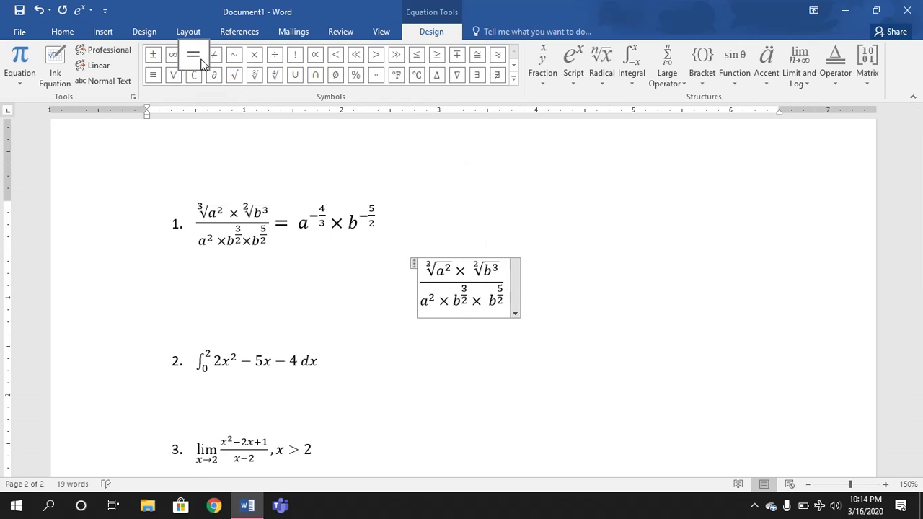
- Add = a with the stacked exponent −4/3 after the fraction
left_click(201, 61)
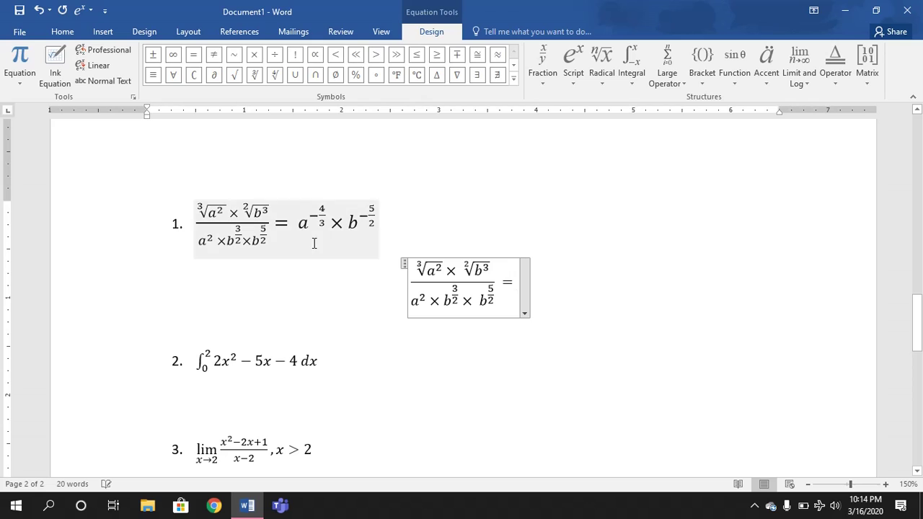
type(" a")
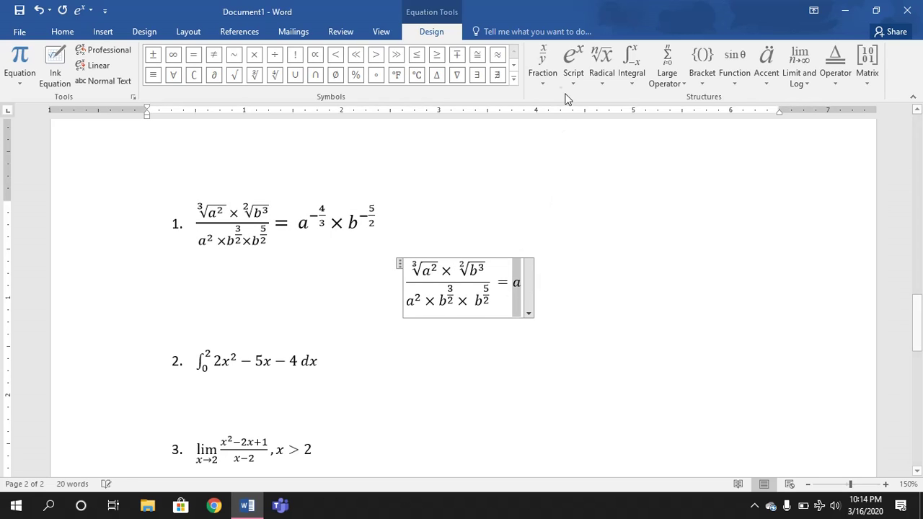
left_click(573, 65)
left_click(601, 124)
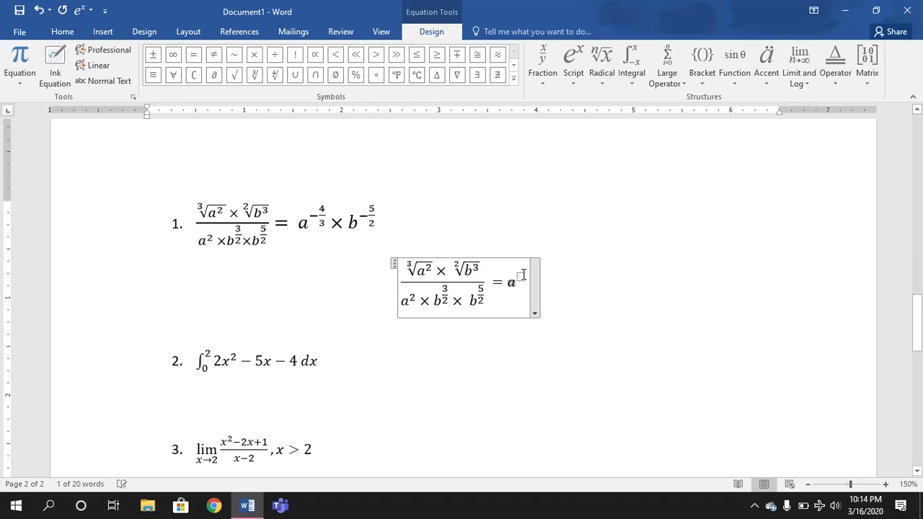
left_click(541, 75)
left_click(555, 147)
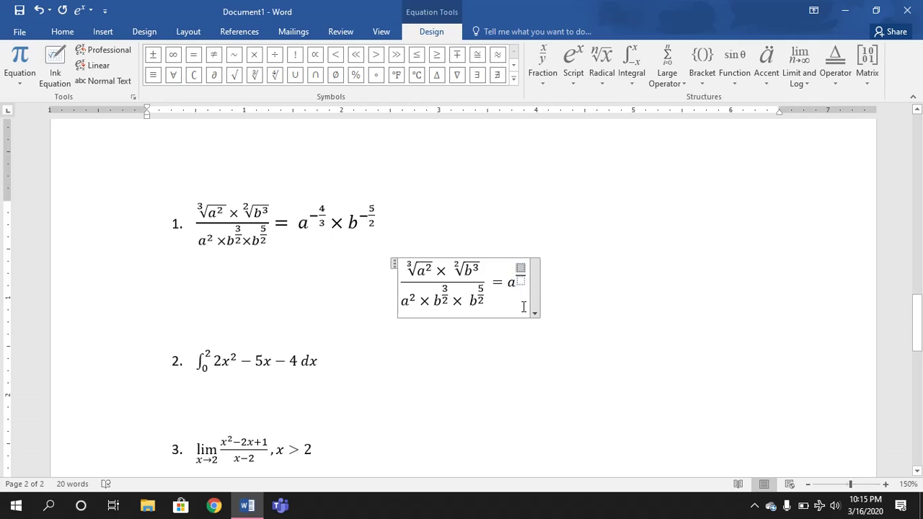
type("4")
key("Down")
type("3")
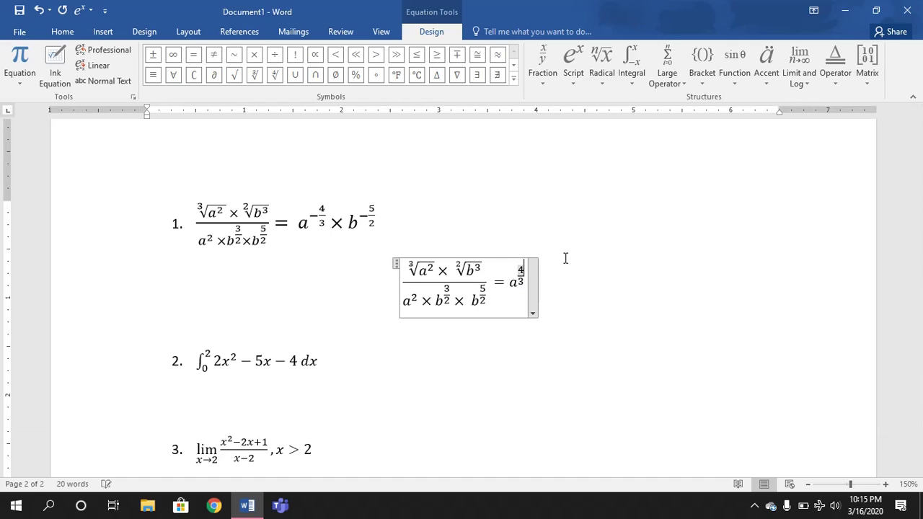
key("Left")
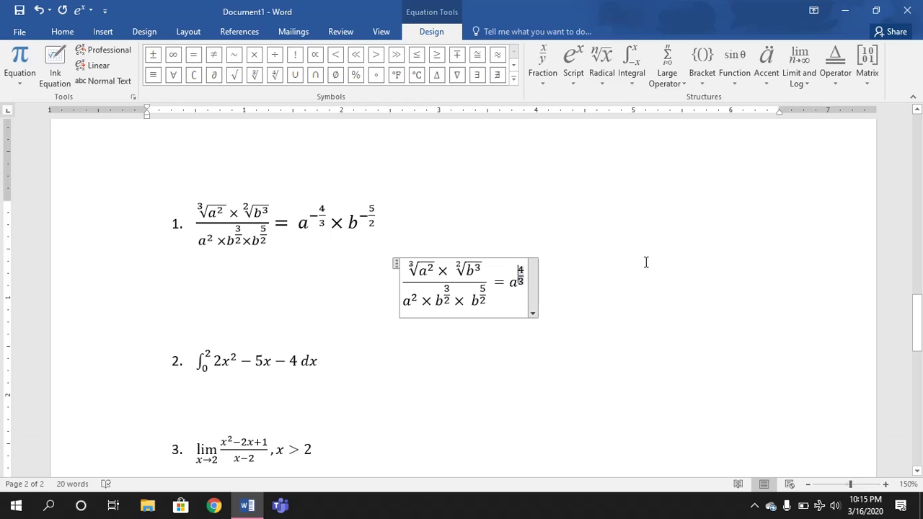
type("-")
key("Right")
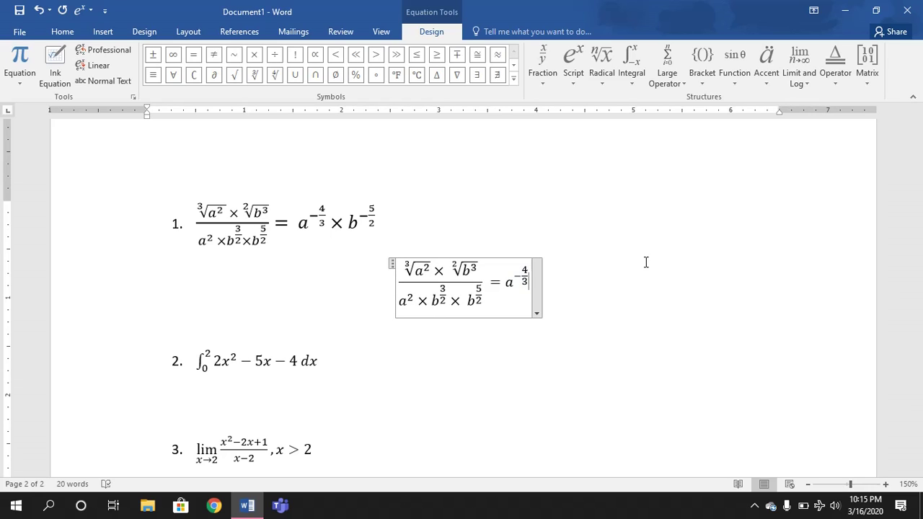
- Append × b with the exponent −5/2 and leave the finished equation
left_click(254, 55)
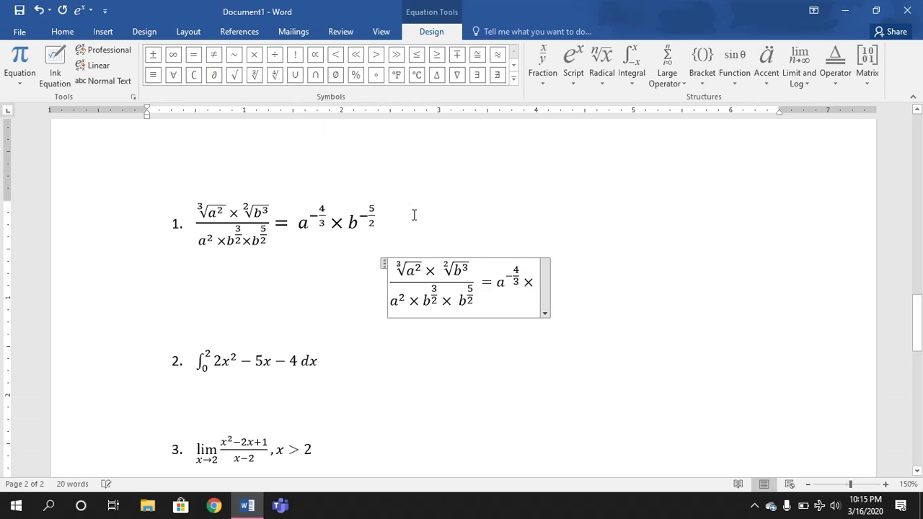
type("b")
key("BackSpace")
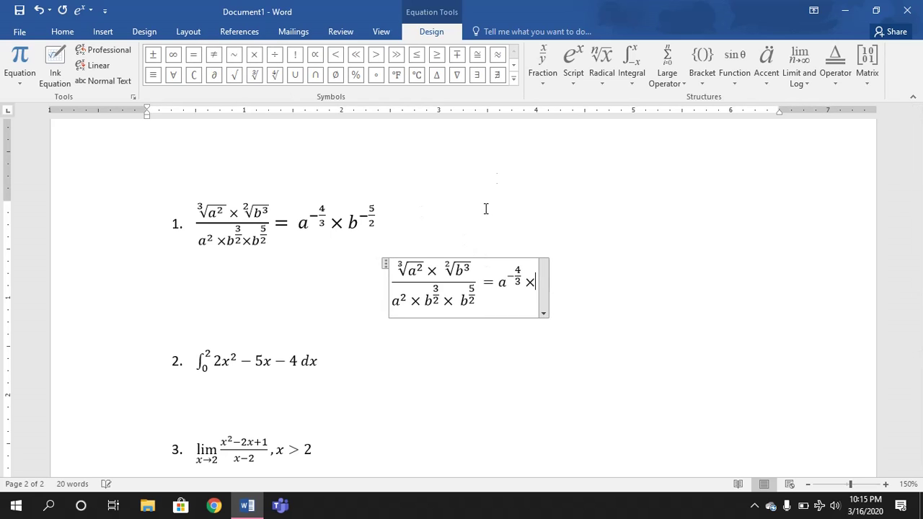
left_click(573, 63)
left_click(584, 124)
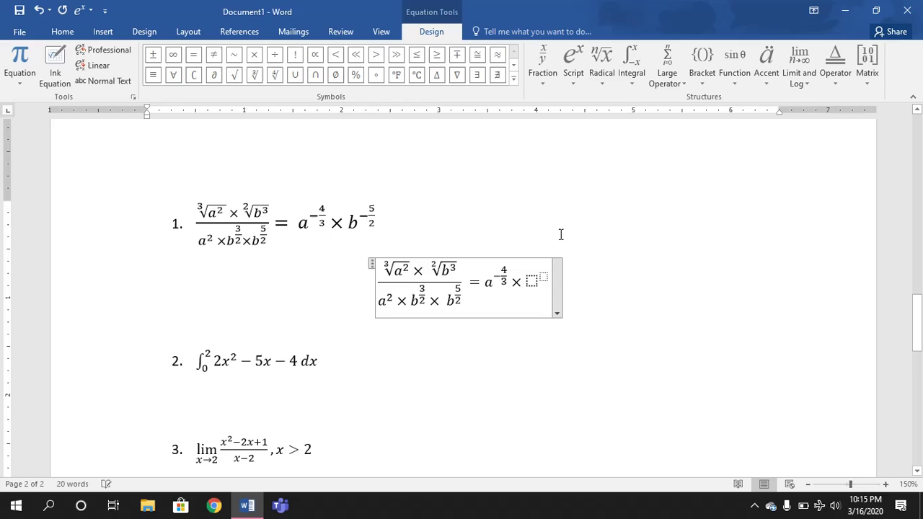
left_click(531, 281)
type("b")
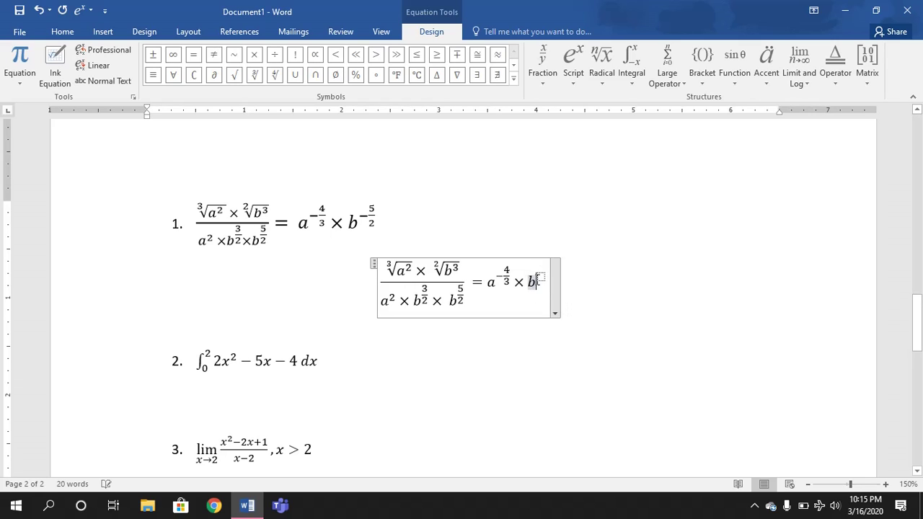
key("Right")
type("-")
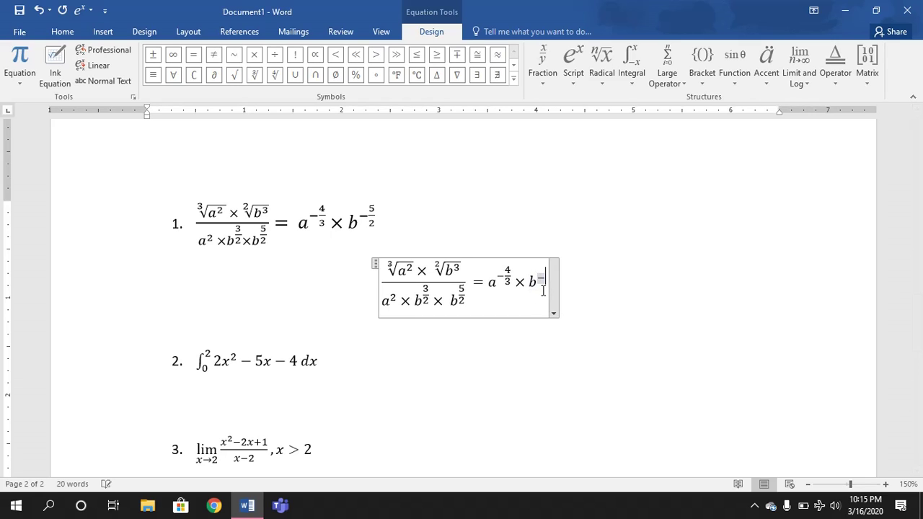
left_click(542, 61)
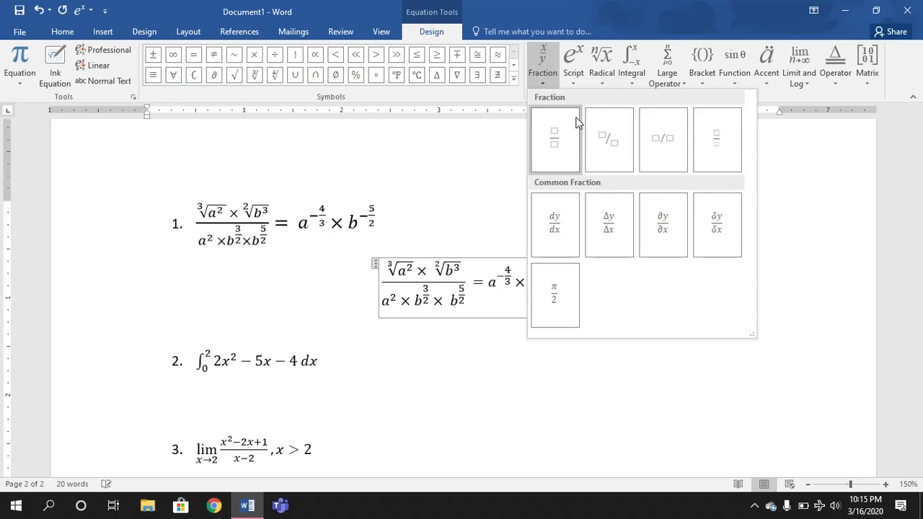
left_click(570, 144)
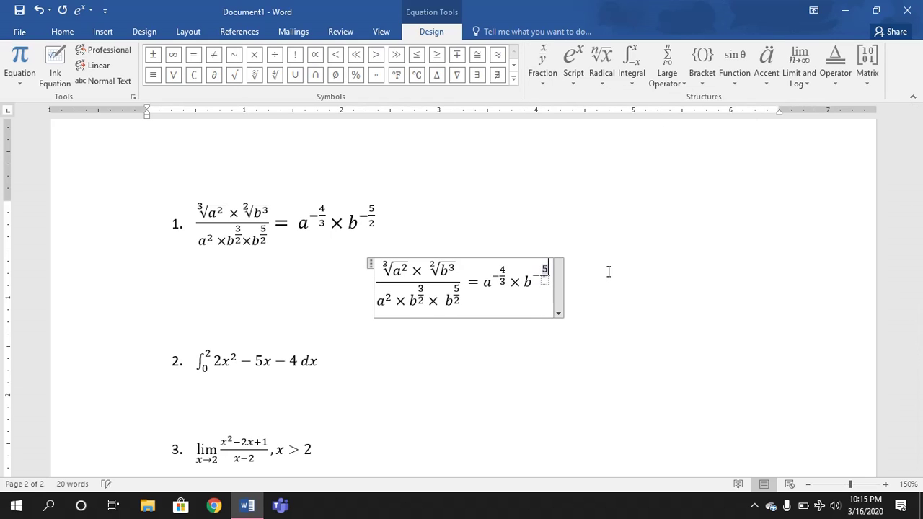
type("5")
key("Down")
type("2")
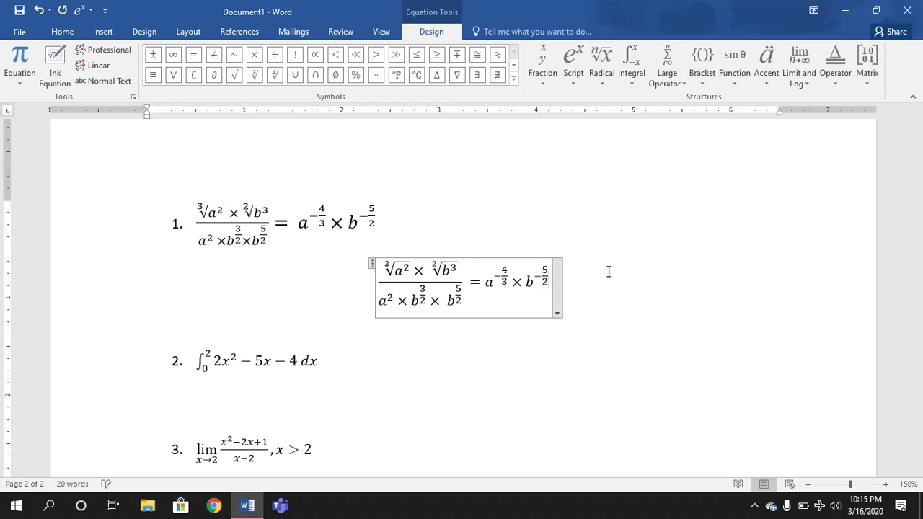
left_click(608, 271)
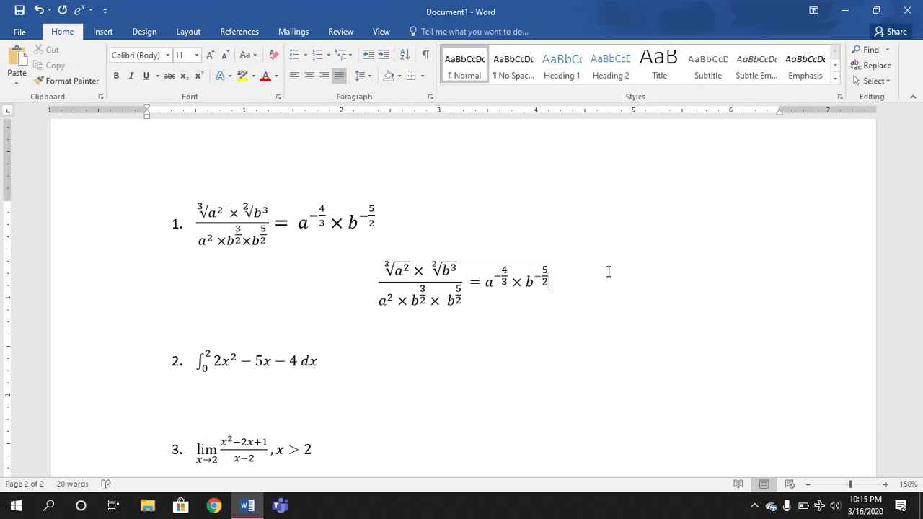
- Insert a new equation with a simple integral below equation 2
left_click(301, 389)
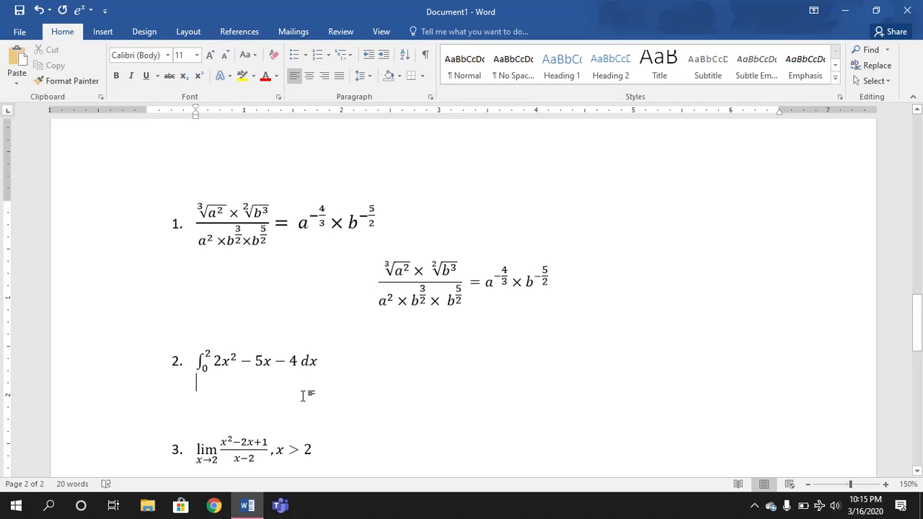
left_click(103, 32)
left_click(826, 52)
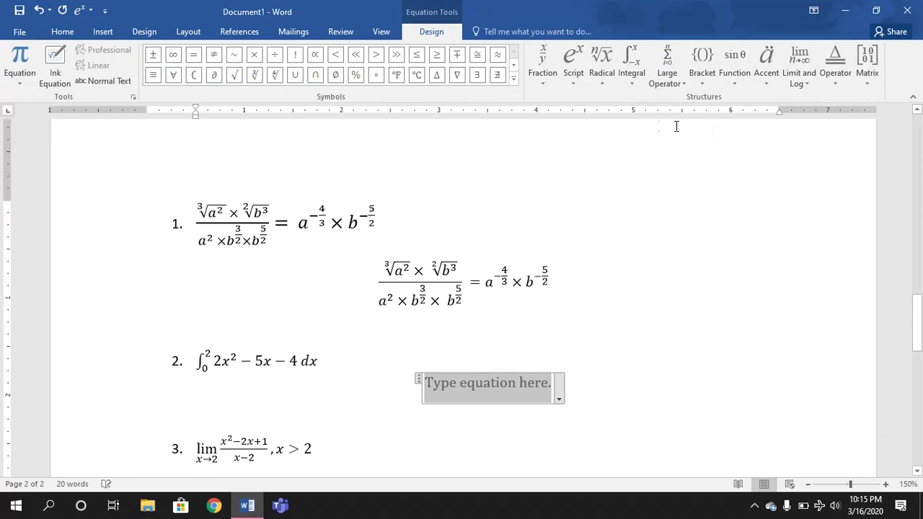
left_click(639, 60)
left_click(641, 147)
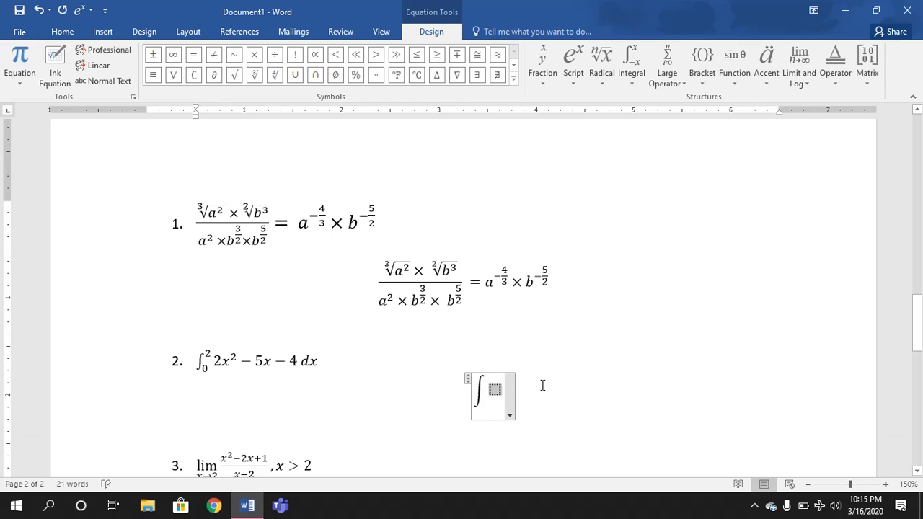
- Write the integrand 2x² − 5x − 4 dx, using a superscript for x²
type("2")
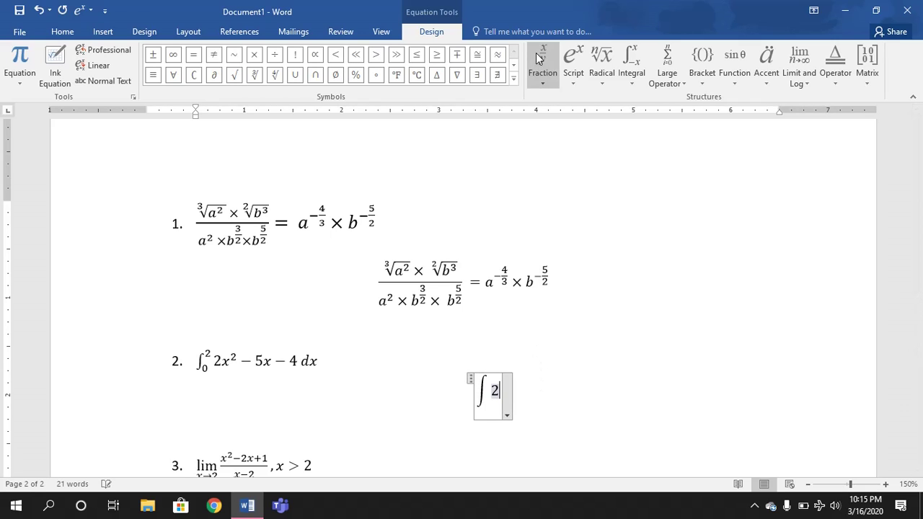
type("x")
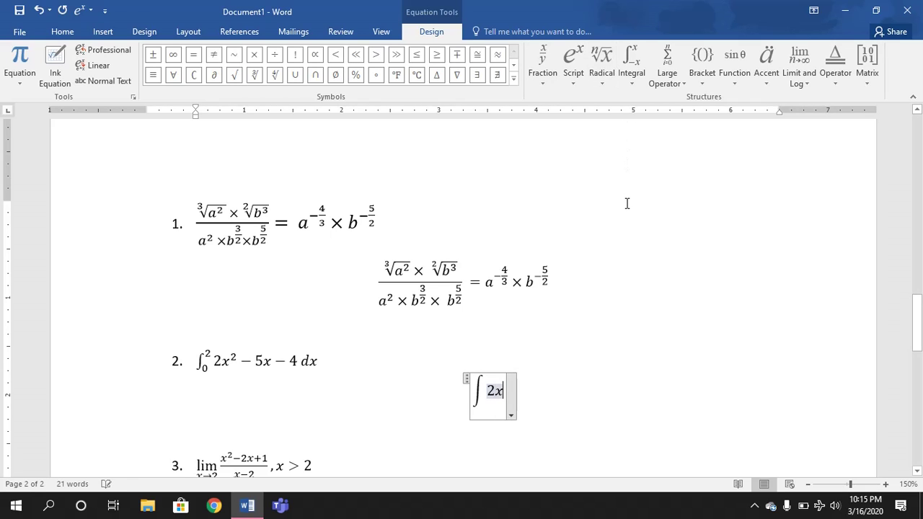
key("shift+Left")
left_click(573, 64)
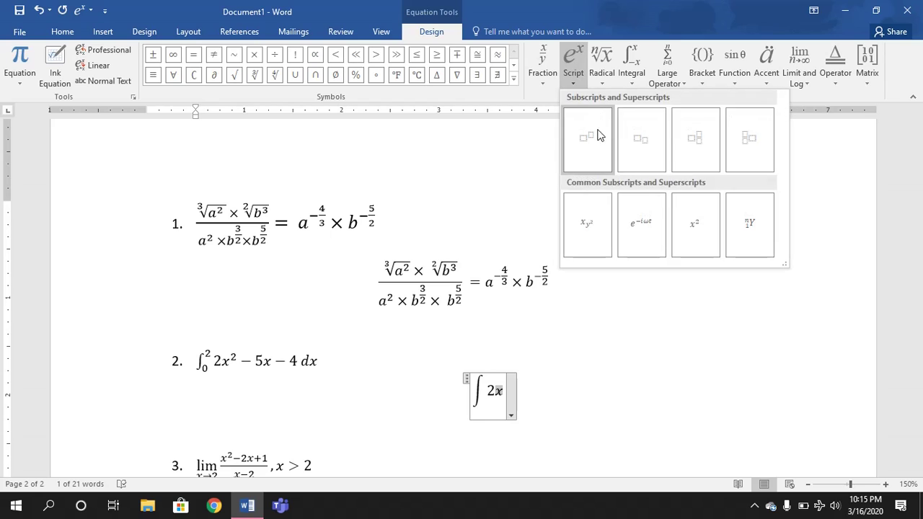
left_click(598, 136)
type("2")
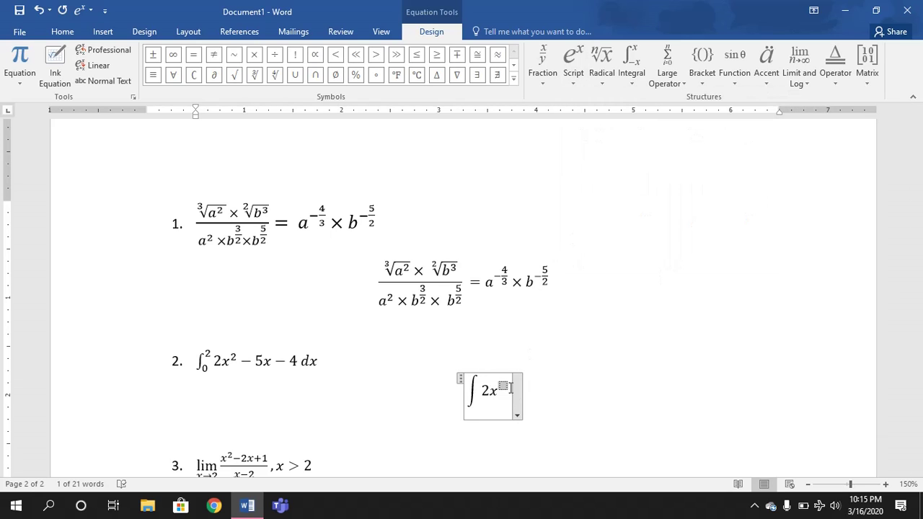
key("Right")
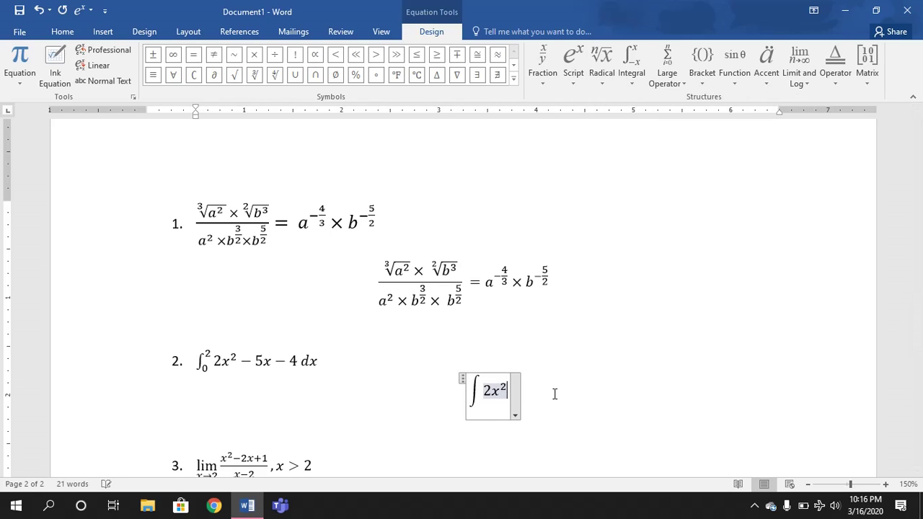
type("-")
type("5x")
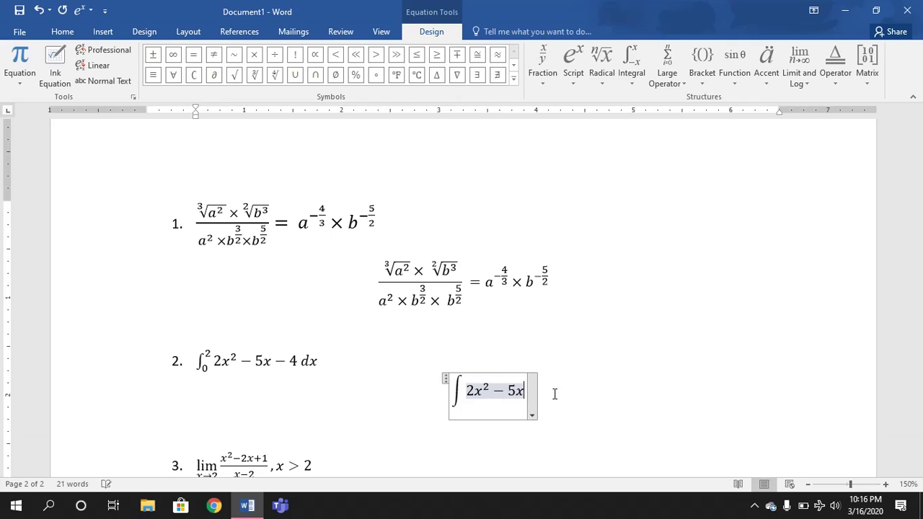
type("-4")
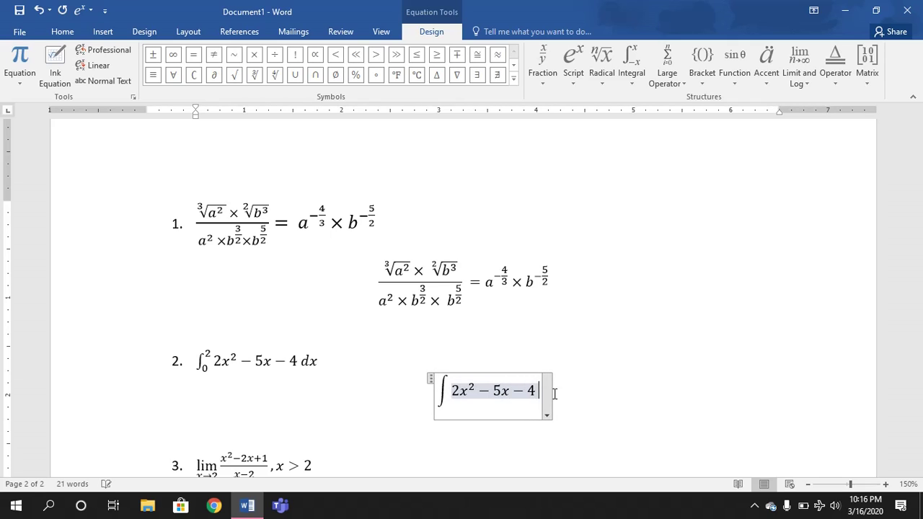
type(" dx")
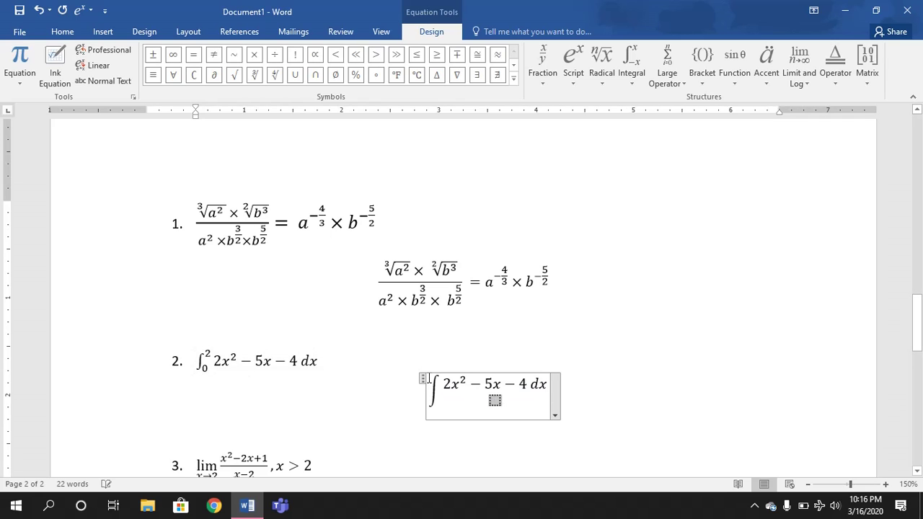
- Add a new equation below holding an integral with stacked upper and lower limits
left_click(619, 390)
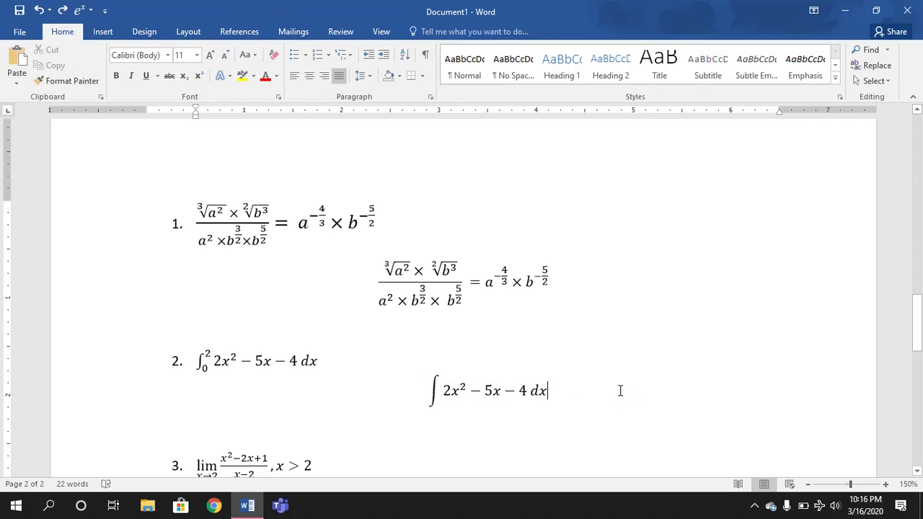
key("Return")
left_click(102, 31)
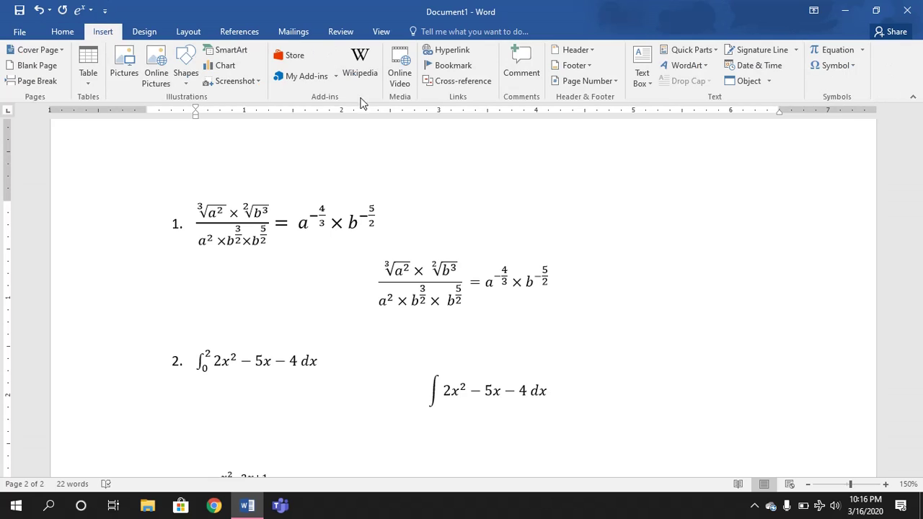
left_click(827, 51)
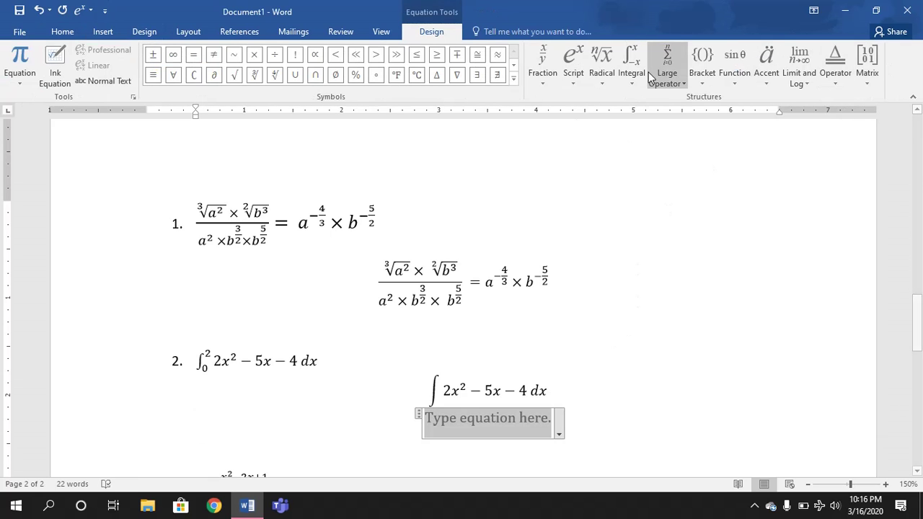
left_click(633, 65)
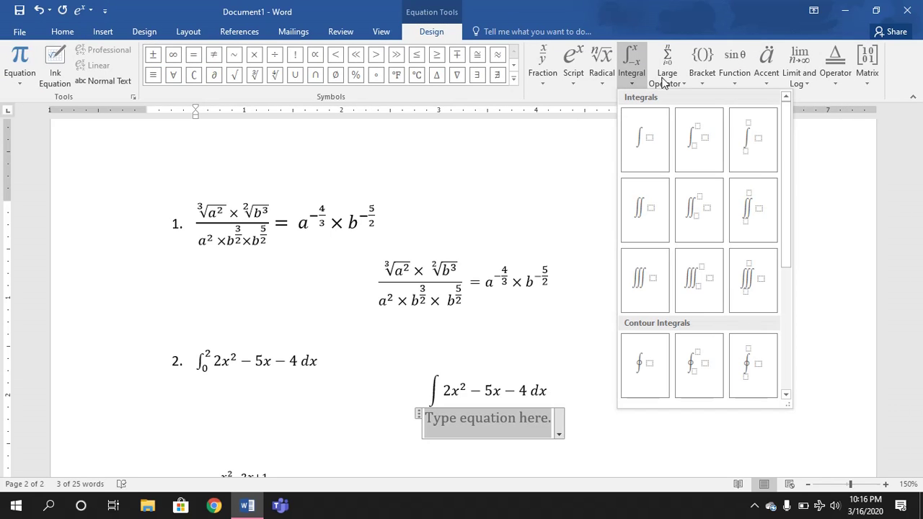
left_click(746, 139)
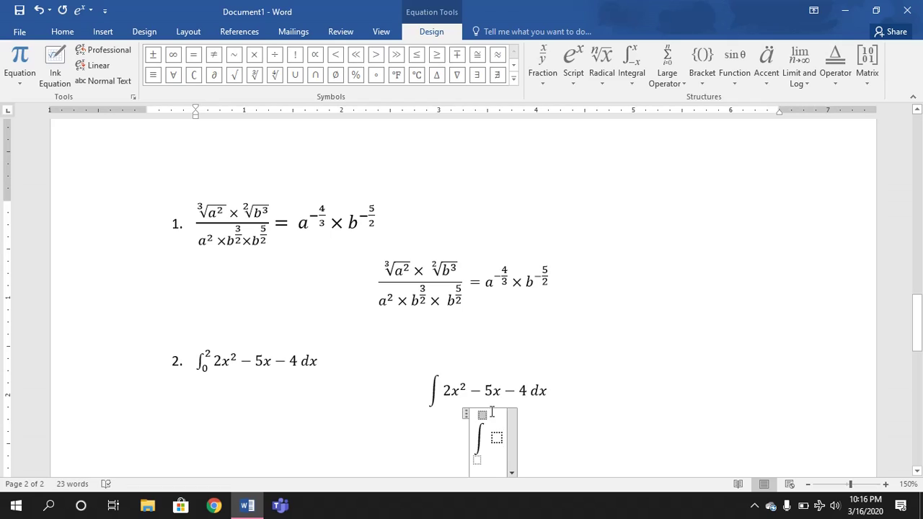
- Set the integral's lower limit to 0 and its upper limit to 2
left_click(476, 460)
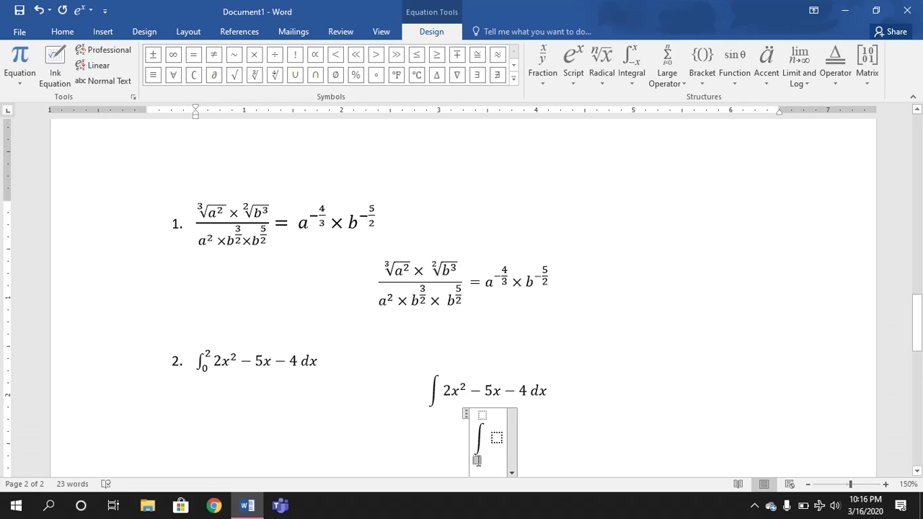
type("2")
left_click(481, 415)
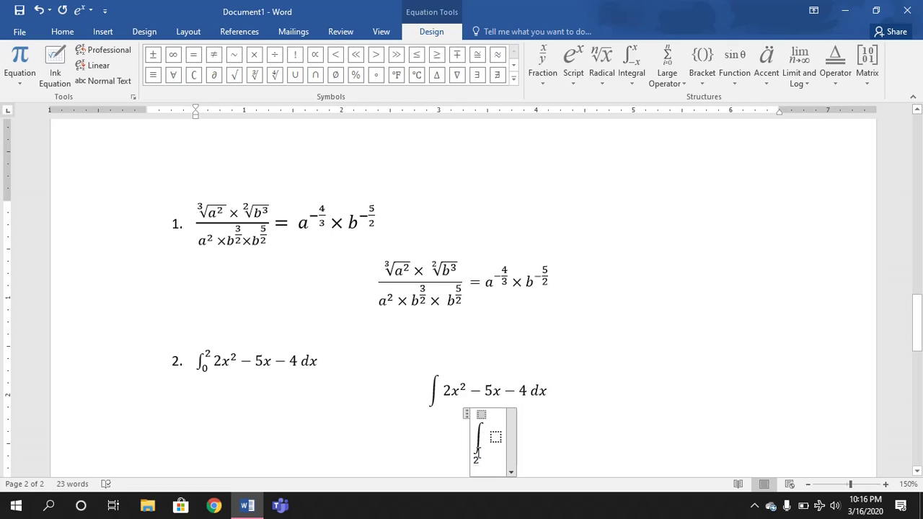
double_click(477, 459)
type("0")
left_click(478, 413)
type("2")
left_click(497, 436)
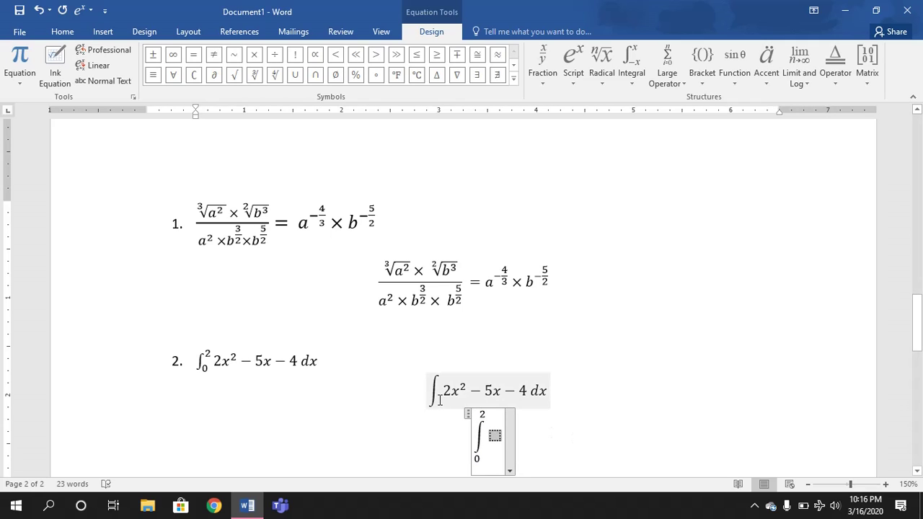
- Copy 2x² − 5x − 4 from the upper integral into the 0-to-2 integral and append dx
mouse_move(442, 389)
left_mouse_down()
mouse_move(535, 395)
mouse_move(497, 433)
left_mouse_up()
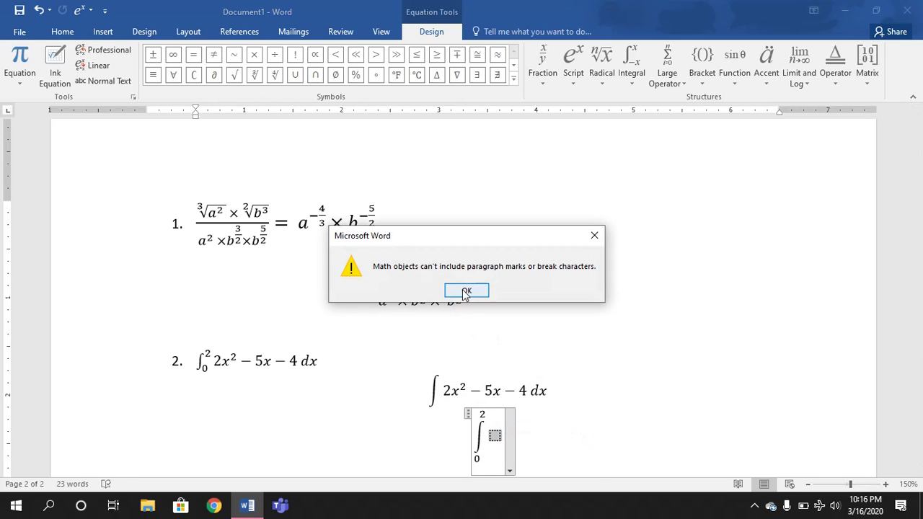
left_click(467, 289)
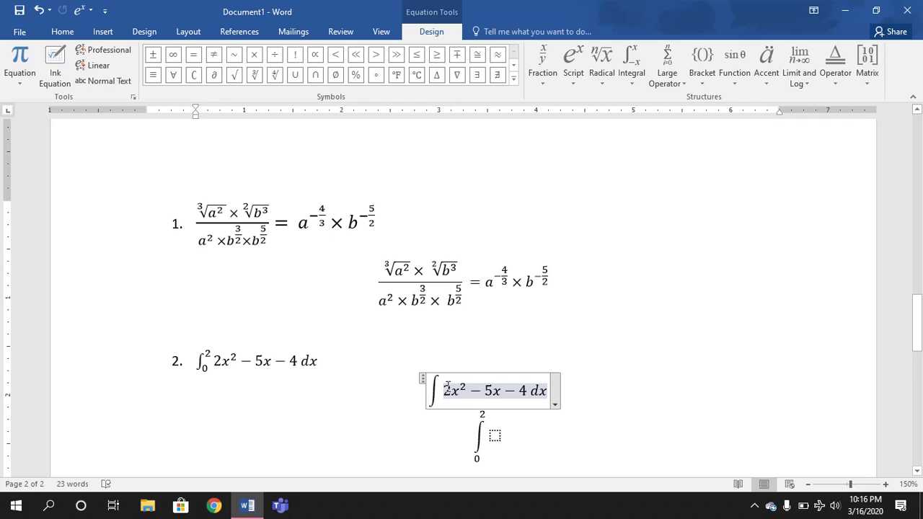
left_click_drag(442, 390, 526, 391)
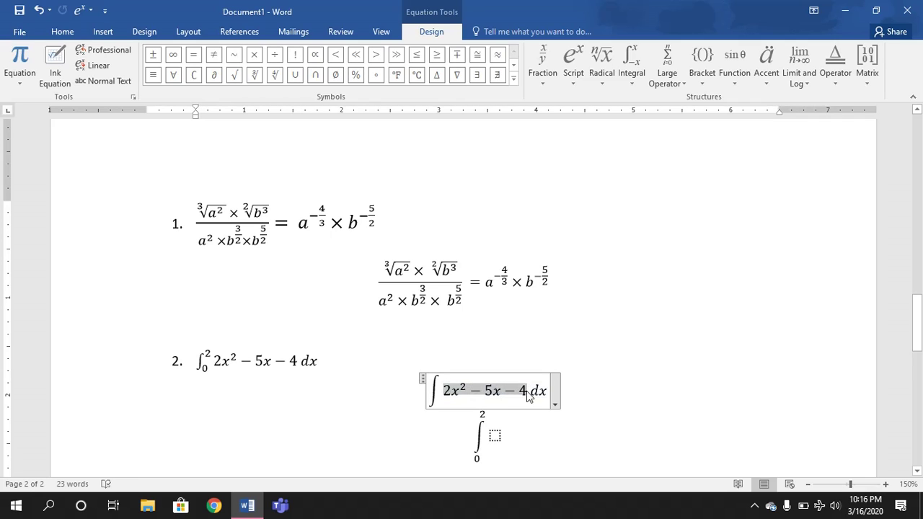
key("ctrl+c")
left_click(496, 433)
key("ctrl+v")
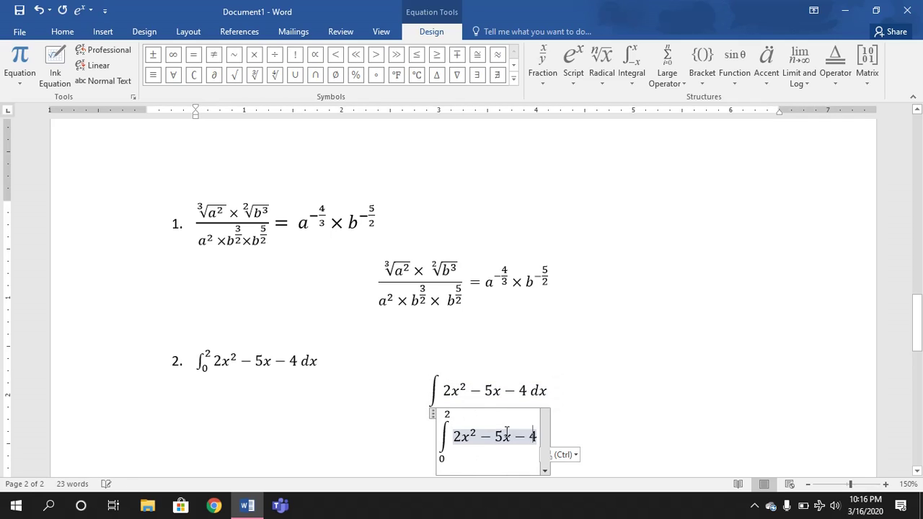
type(" dx")
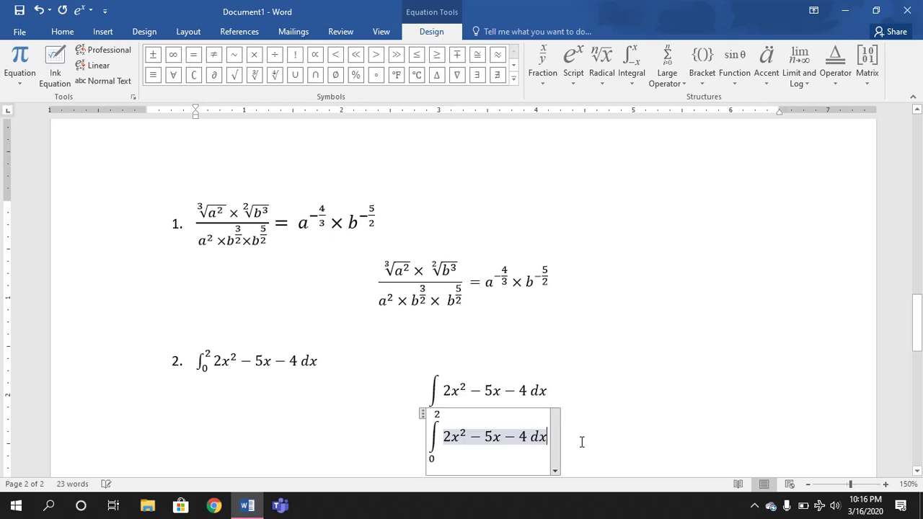
left_click(582, 442)
scroll(584, 441, "down", 2)
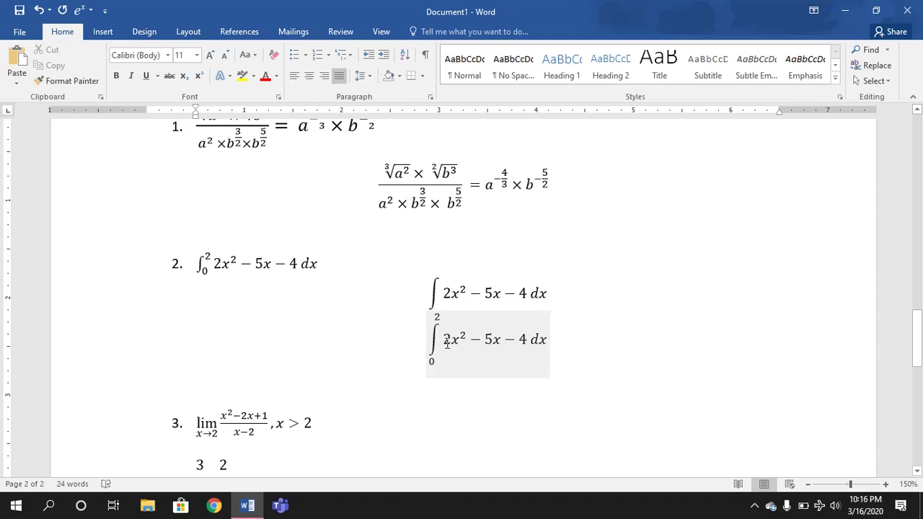
- Delete 2x² − 5x − 4 dx from the lower integral and insert a stacked fraction in its place
left_click_drag(443, 342, 547, 343)
key("Delete")
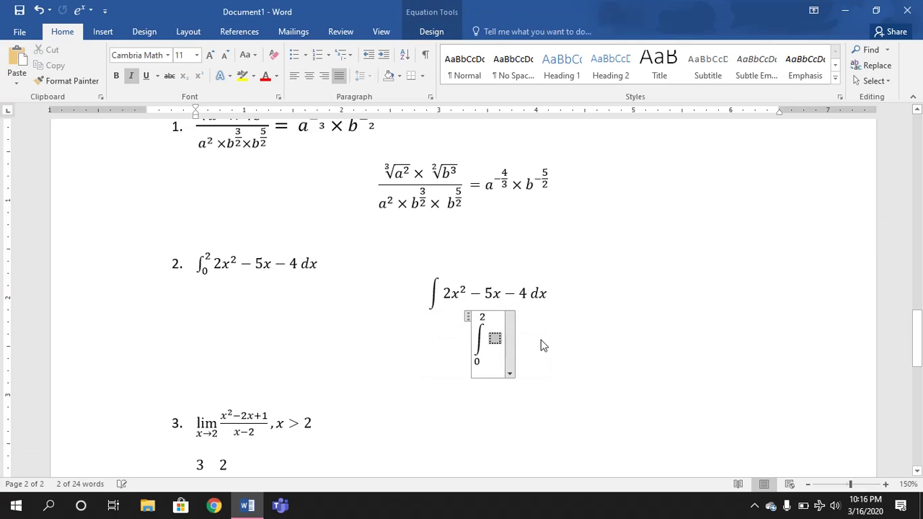
left_click(108, 31)
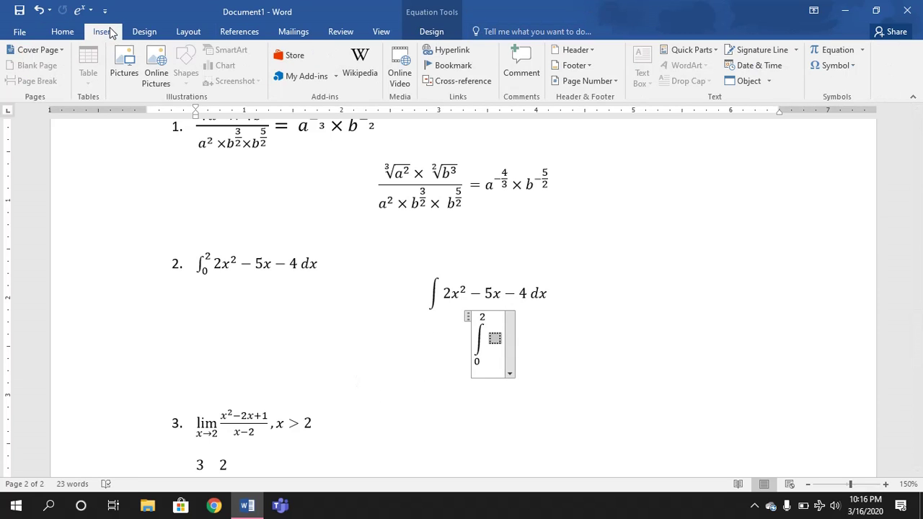
left_click(147, 32)
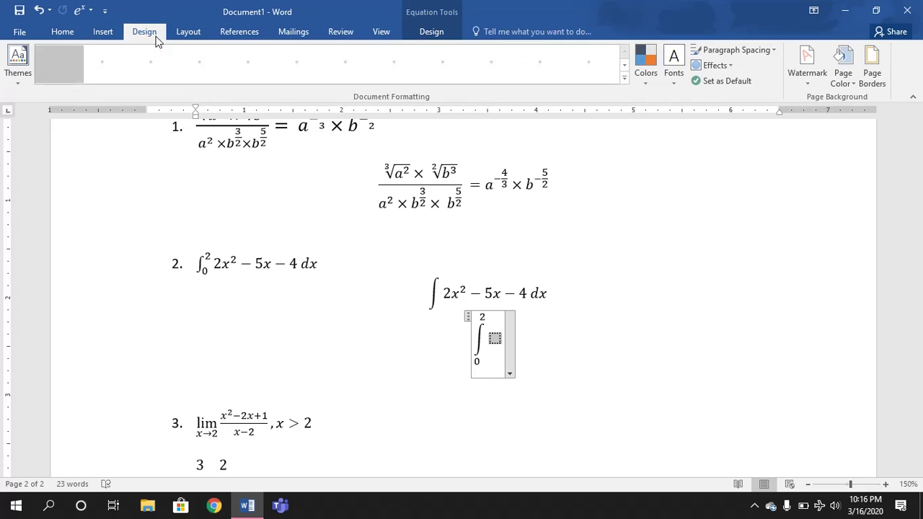
left_click(105, 32)
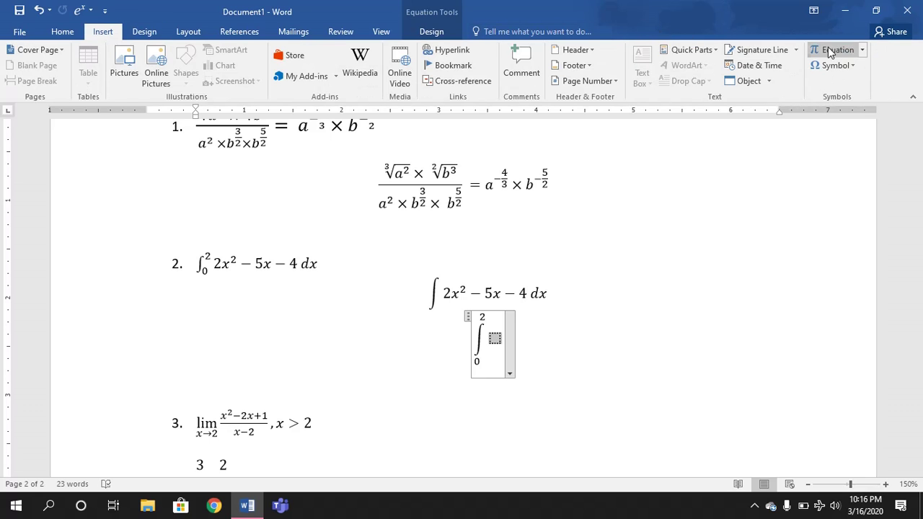
left_click(829, 49)
left_click(543, 63)
left_click(560, 149)
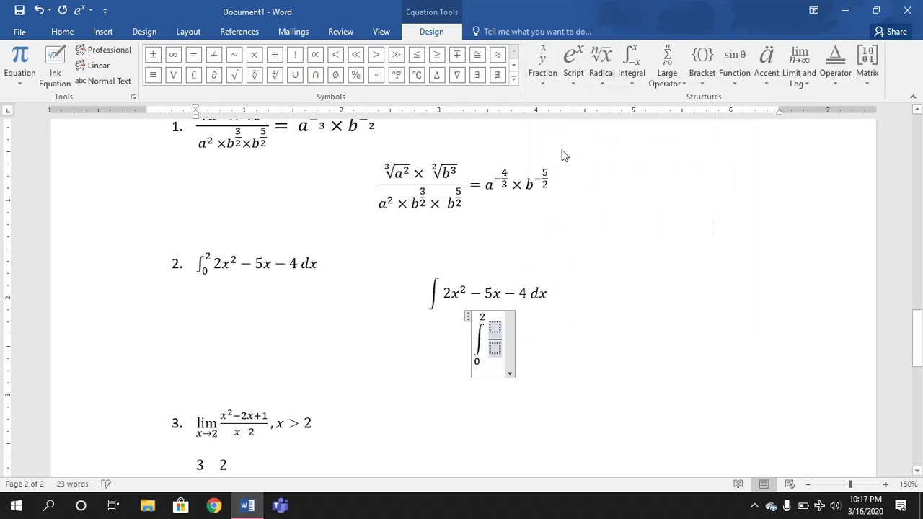
left_click(501, 348)
left_click(433, 409)
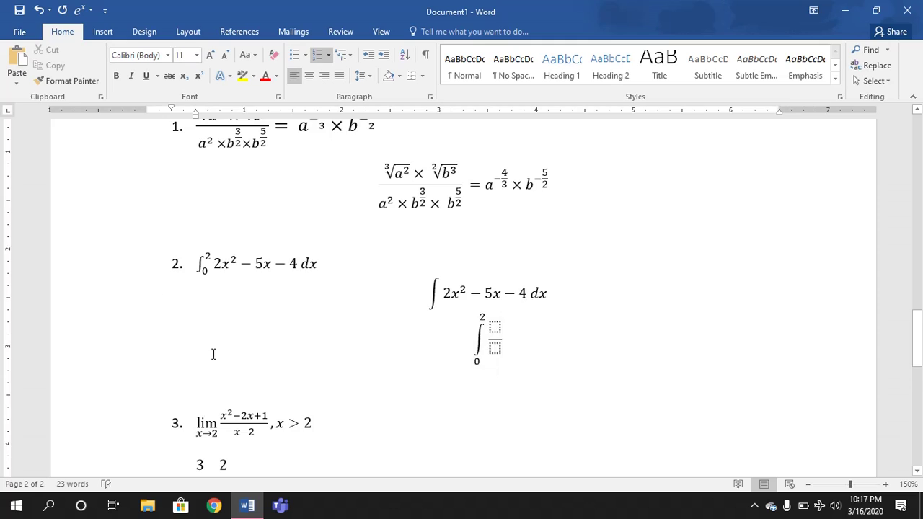
- Add an unnumbered blank line below item 3 and insert an empty equation there
scroll(212, 353, "down", 3)
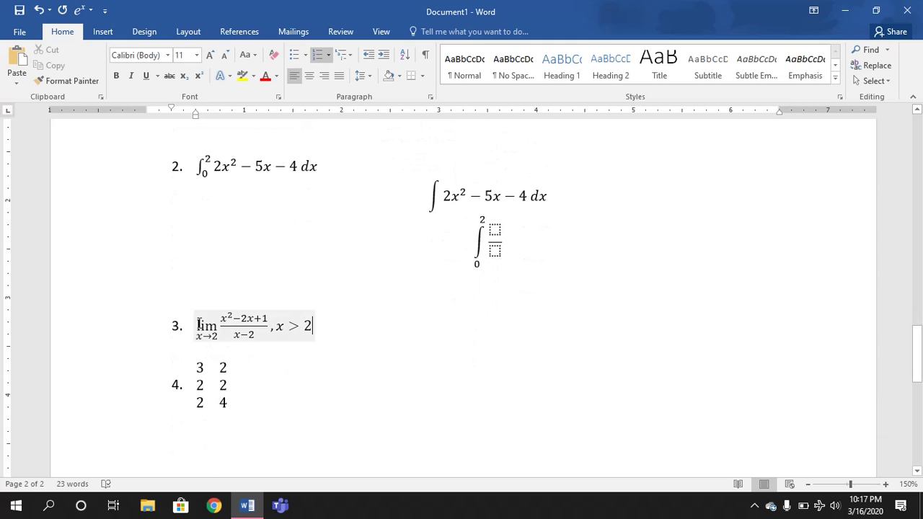
double_click(199, 325)
left_click(357, 321)
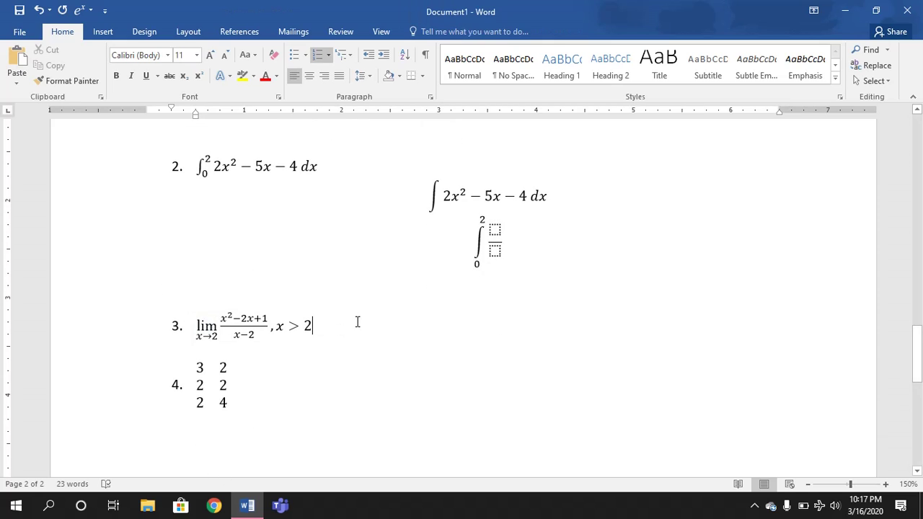
key("Return")
key("BackSpace")
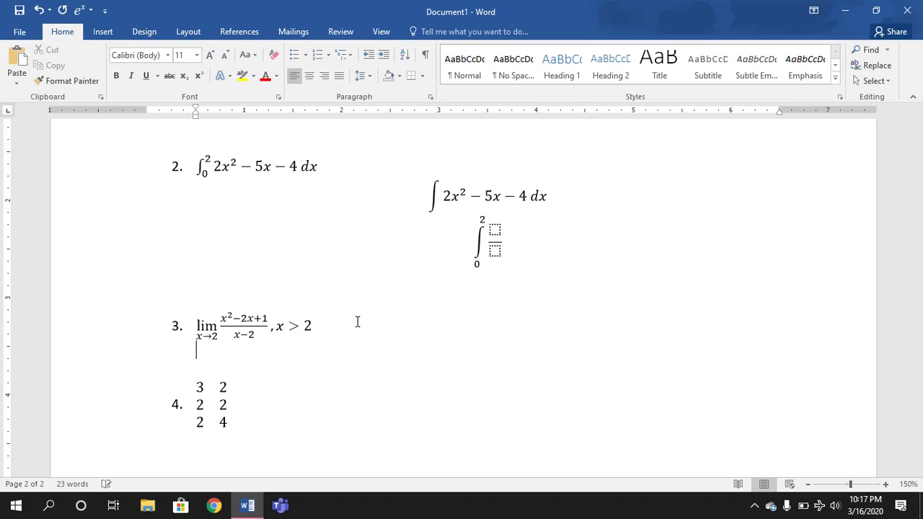
key("Return")
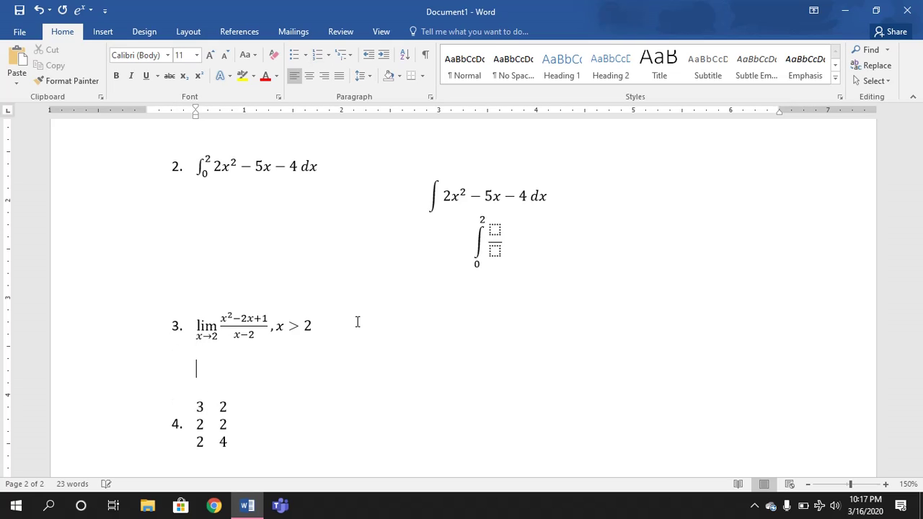
left_click(102, 32)
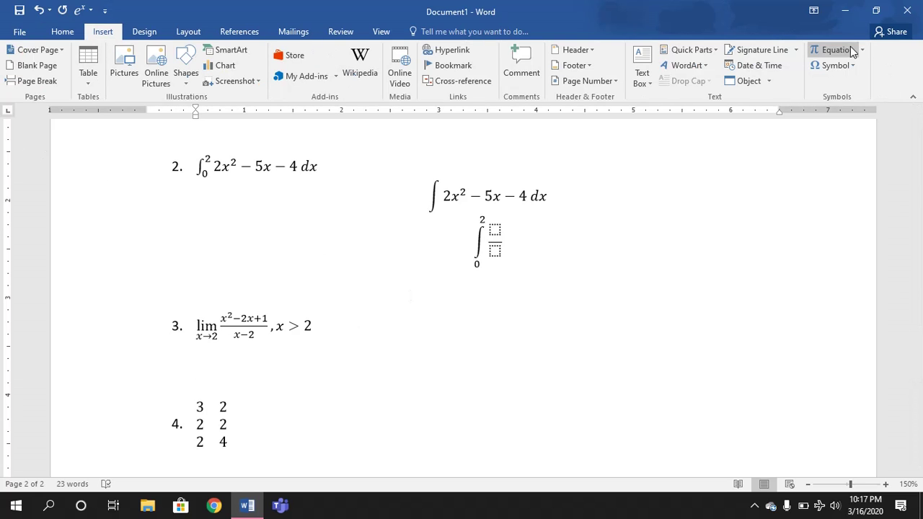
left_click(848, 49)
- Insert a lim structure with x → 2 beneath it
left_click(800, 64)
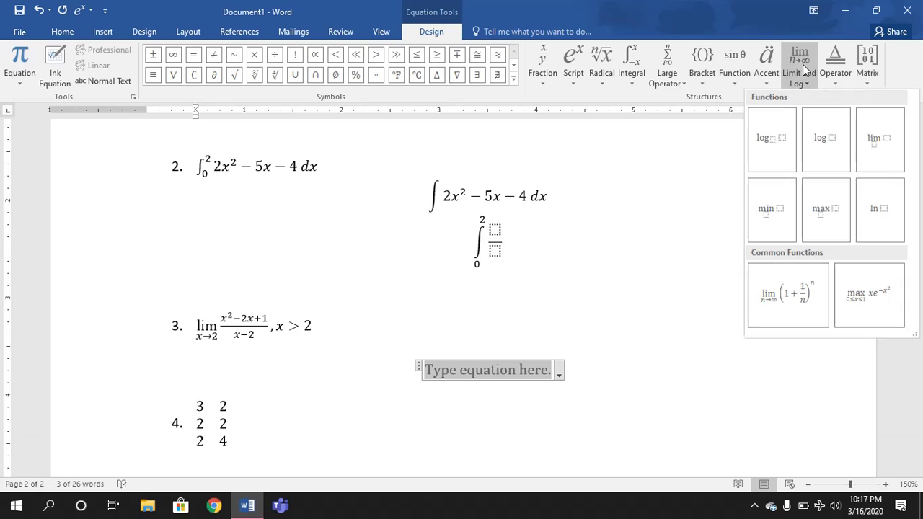
left_click(873, 137)
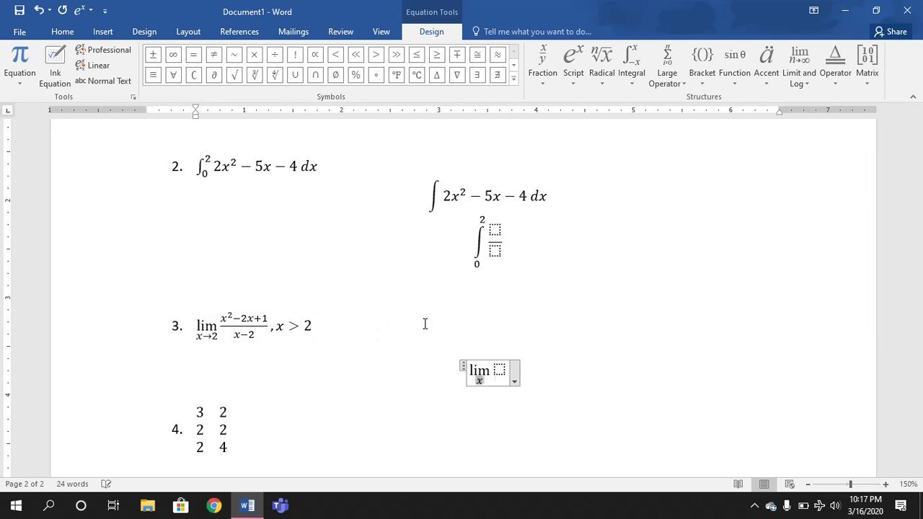
type("x")
left_click(513, 64)
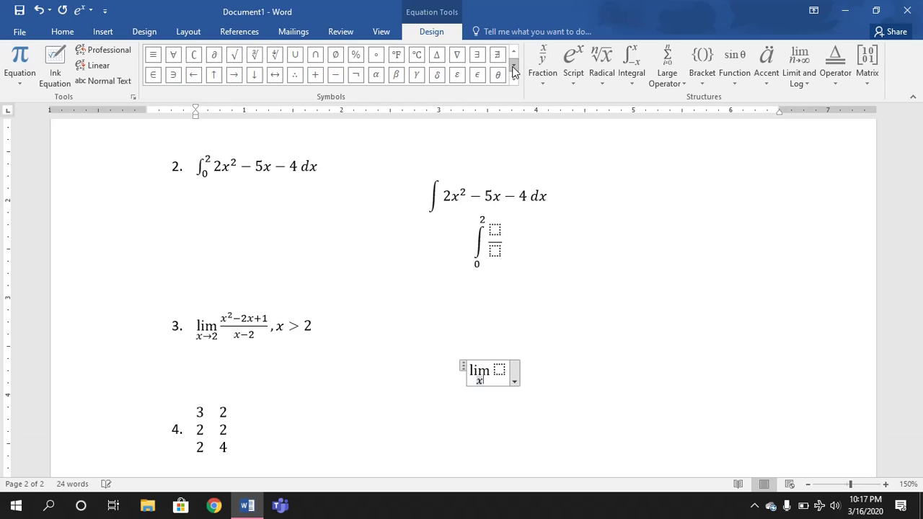
left_click(234, 75)
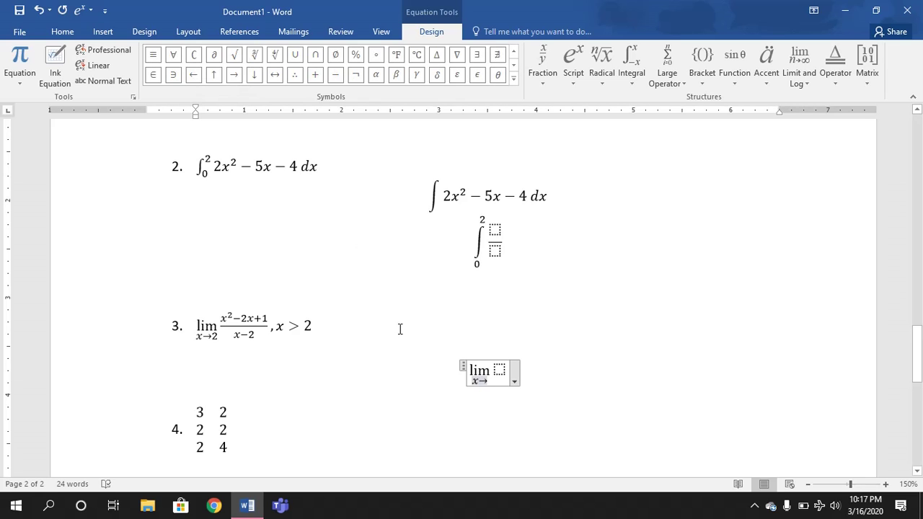
type("2")
key("Right")
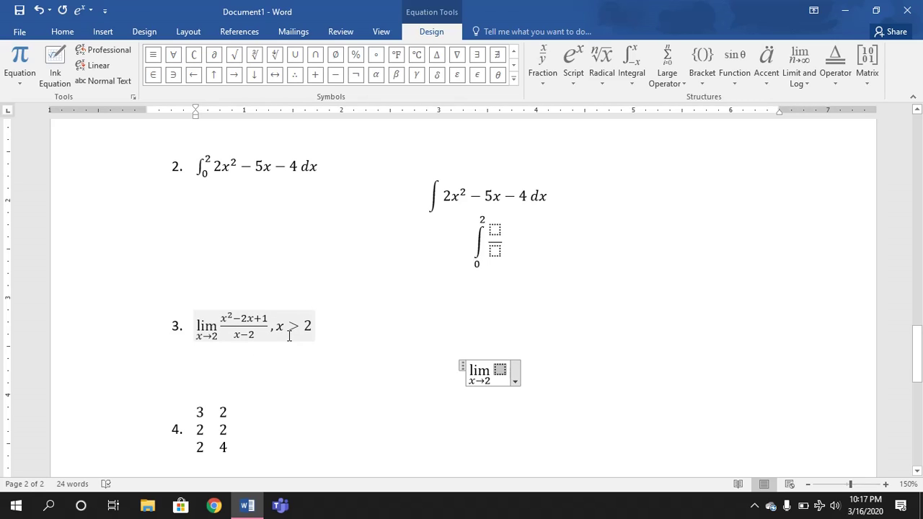
- Write x² − 2x + 1 as the limit's expression
type("x")
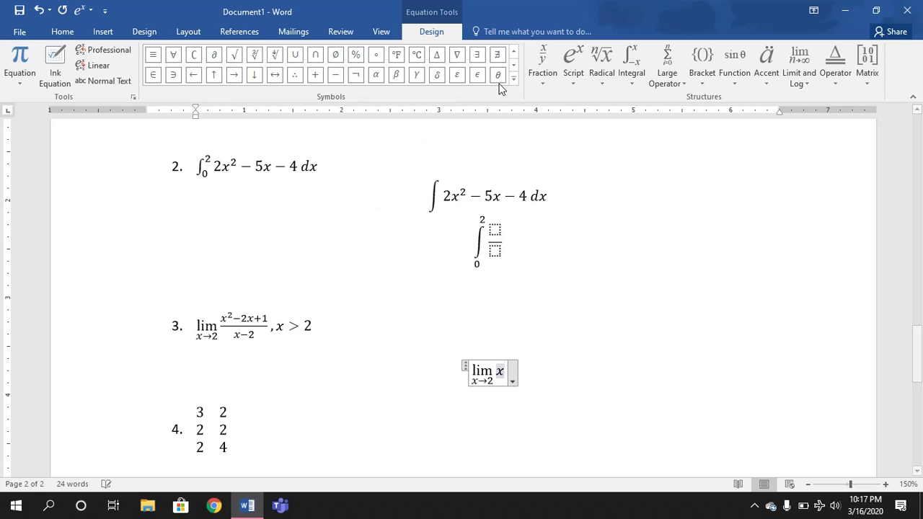
key("shift+Left")
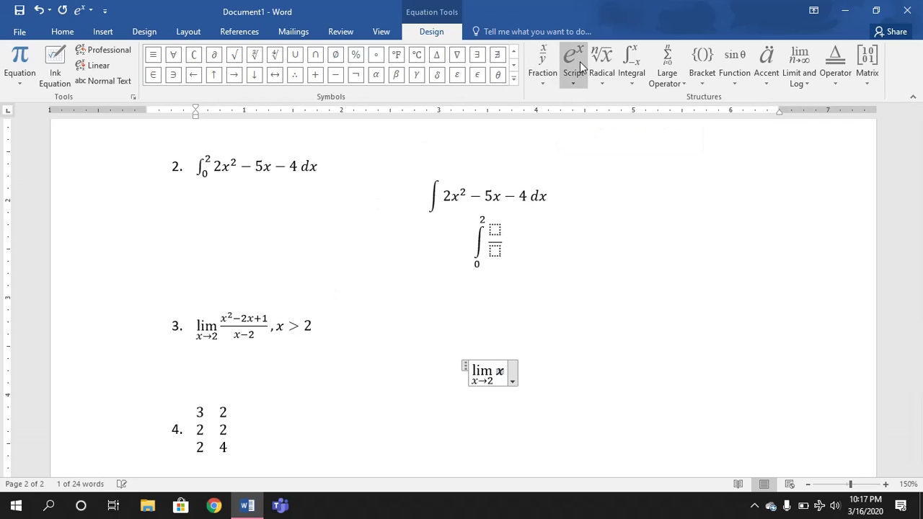
left_click(581, 69)
left_click(576, 128)
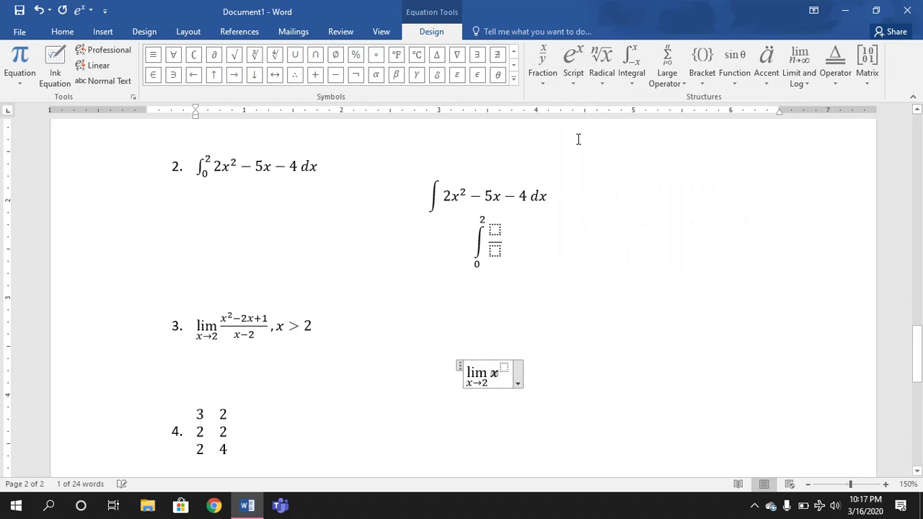
type("2")
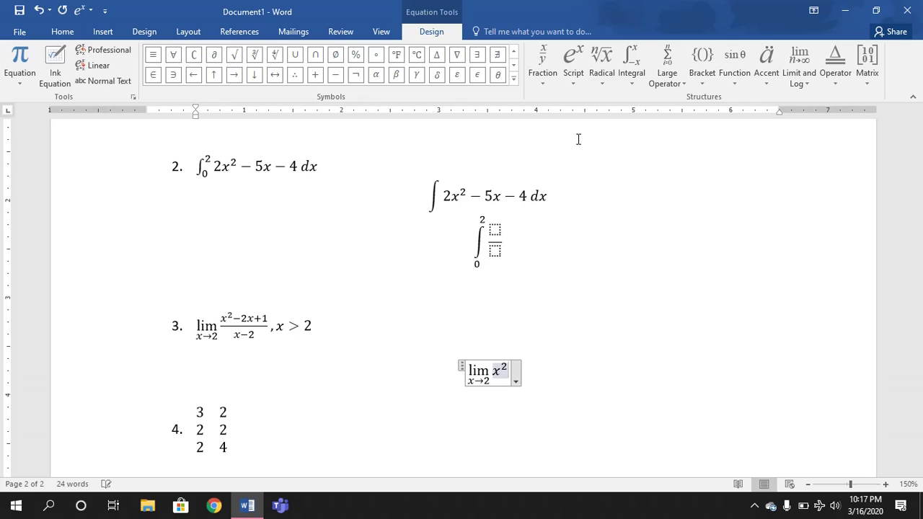
key("Right")
type("-2x")
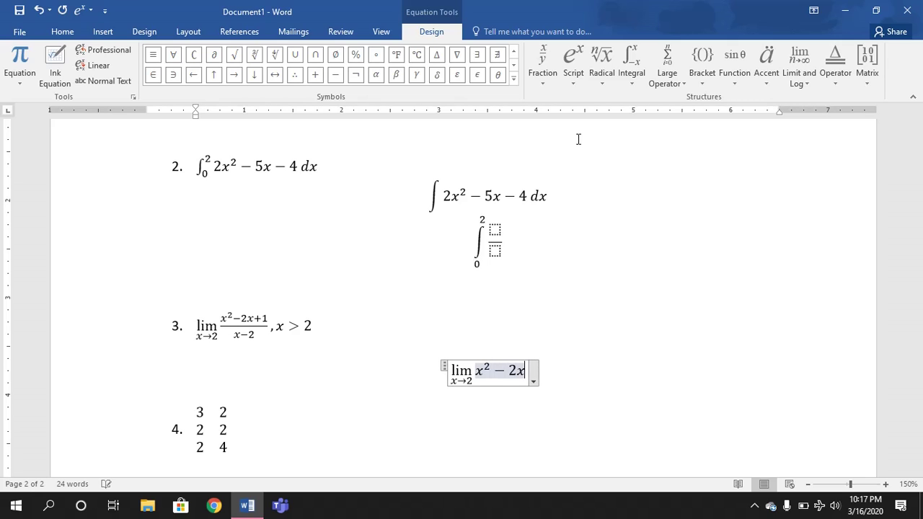
type("+1")
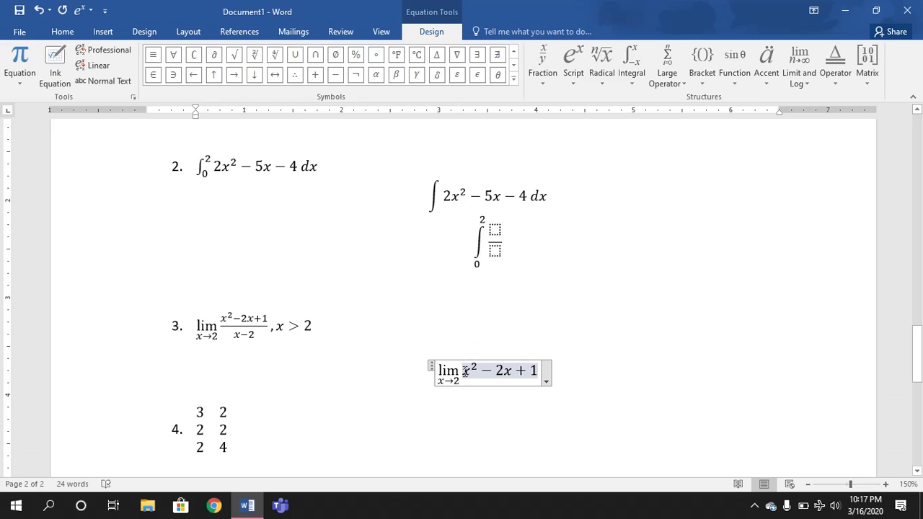
- Turn x² − 2x + 1 into a stacked fraction over x − 2
left_click_drag(464, 371, 538, 372)
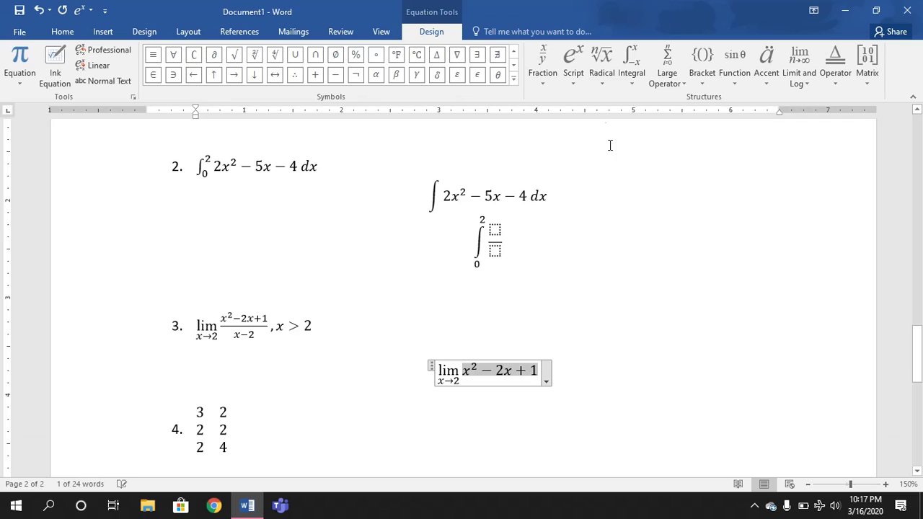
left_click(546, 73)
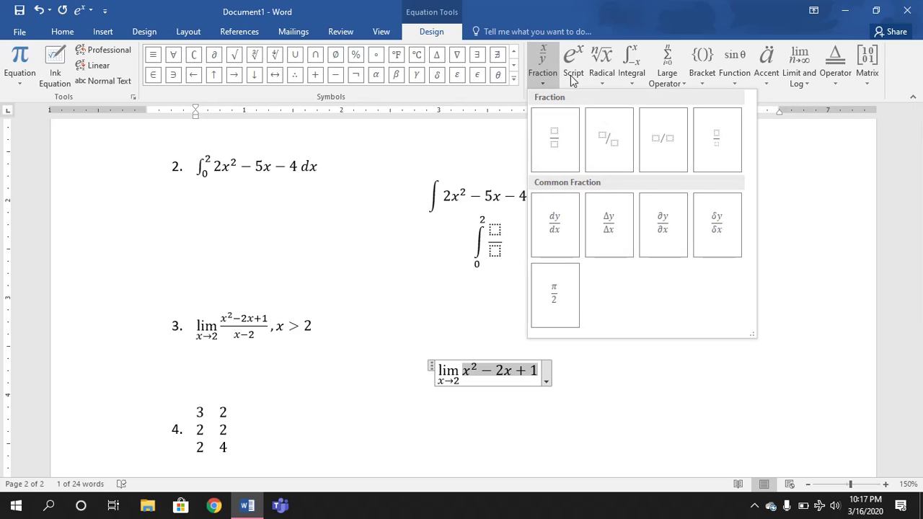
left_click(555, 139)
left_click(499, 390)
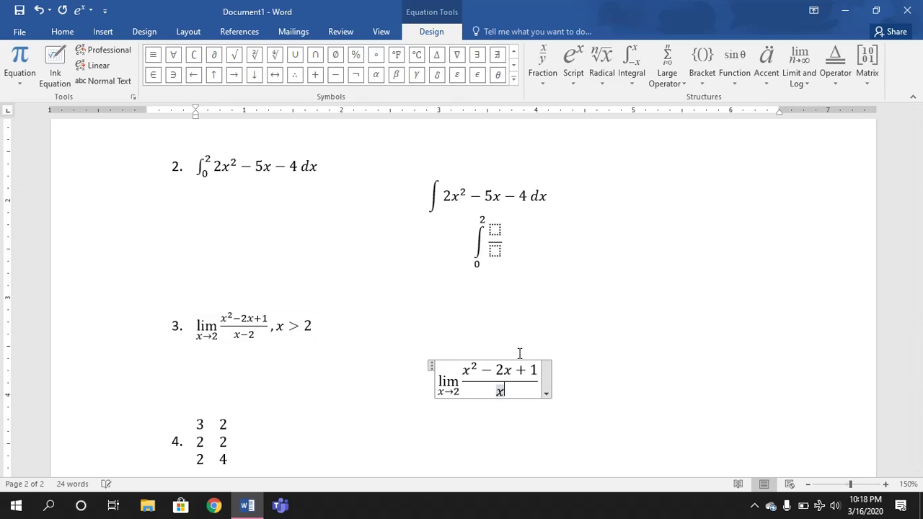
type("x-2")
- Append the condition ', x > 2' after the fraction and start a new line below
key("Right")
type(", ")
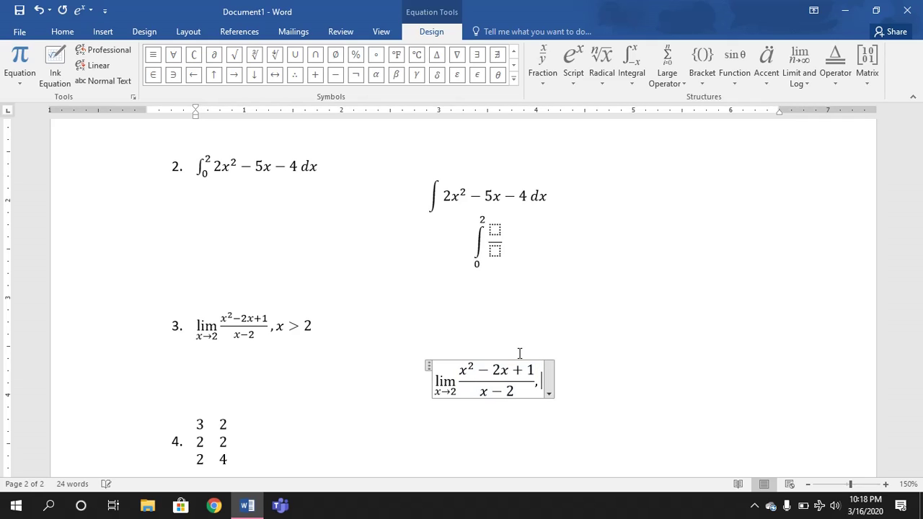
type("x")
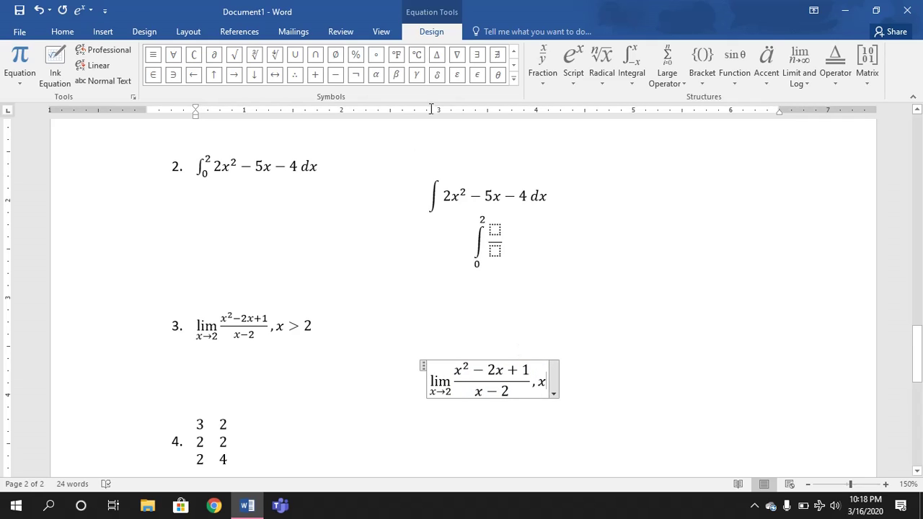
left_click(513, 51)
left_click(376, 56)
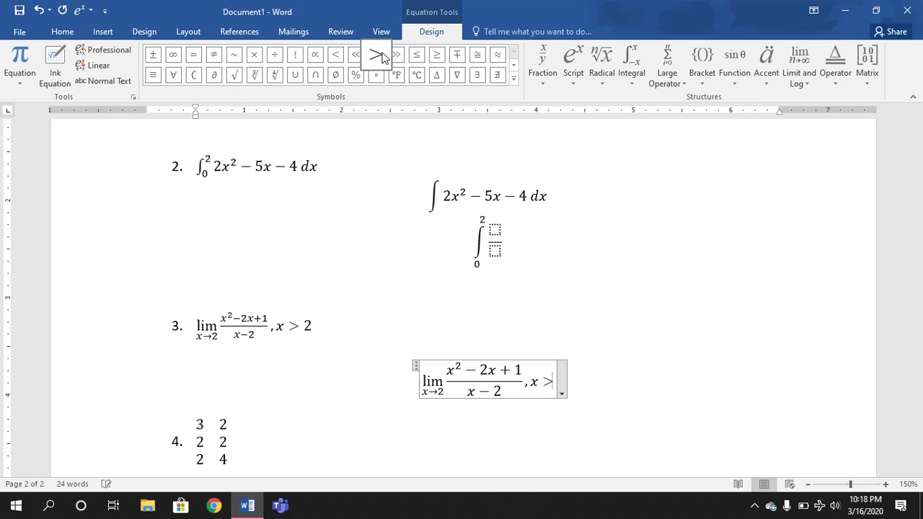
type(" 2")
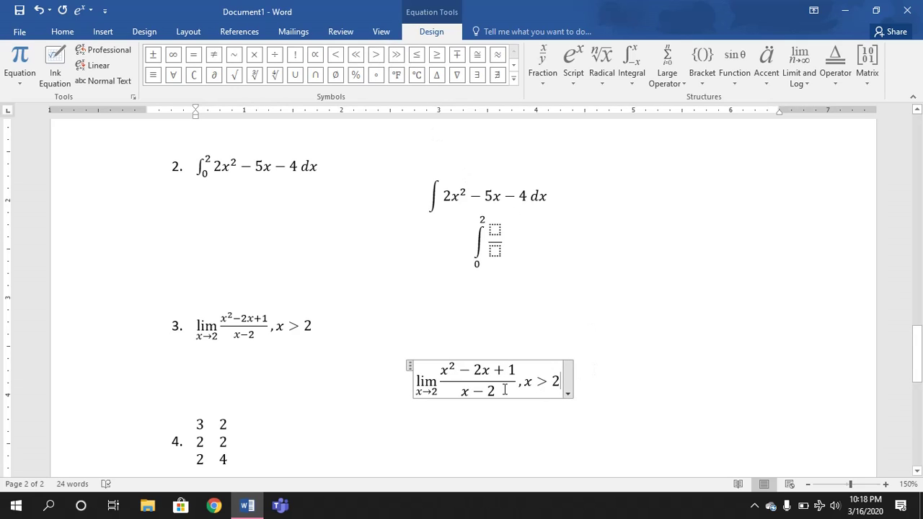
left_click(606, 389)
key("Return")
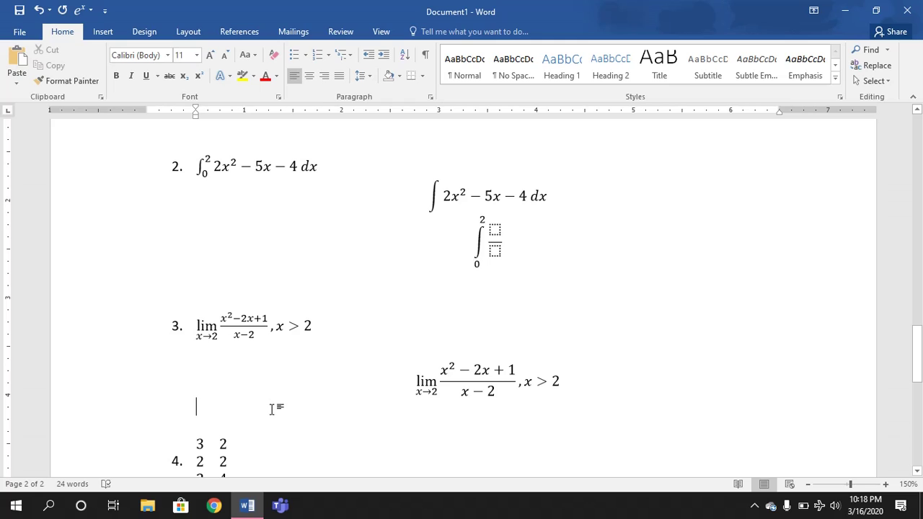
- Insert a new equation containing x − 2
type("x-")
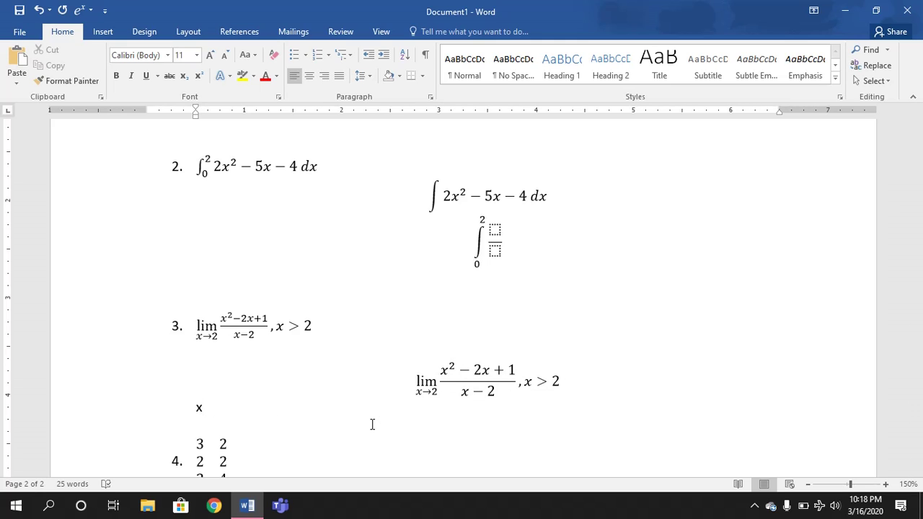
left_click(102, 31)
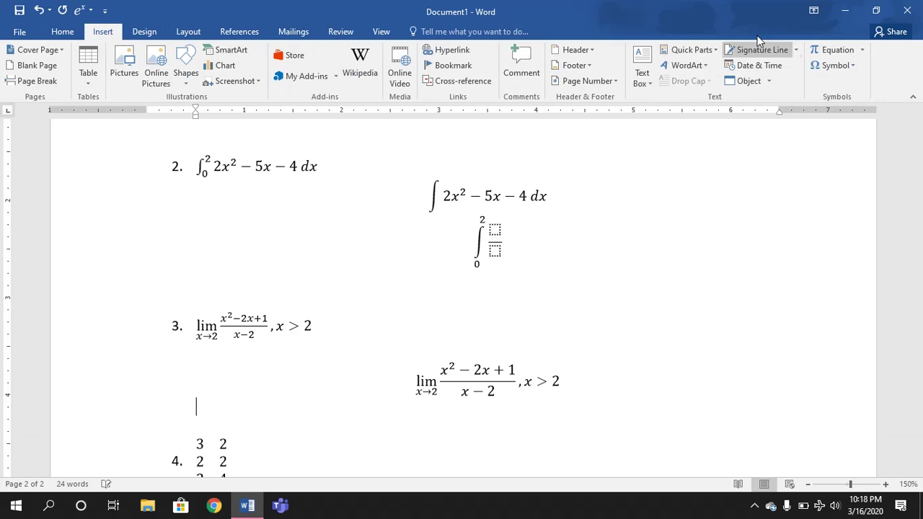
left_click(829, 51)
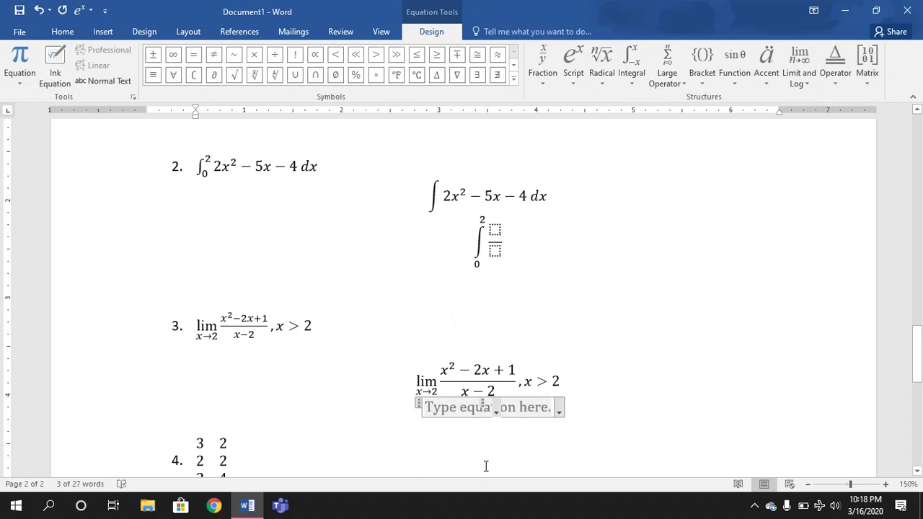
type("x-2")
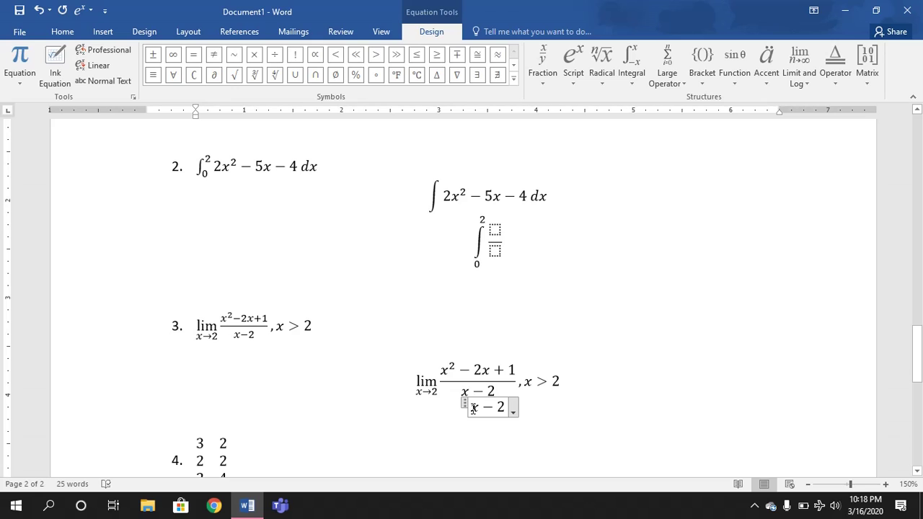
- Make x − 2 the denominator of a stacked fraction with an empty numerator
left_click_drag(471, 408, 503, 412)
key("ctrl+c")
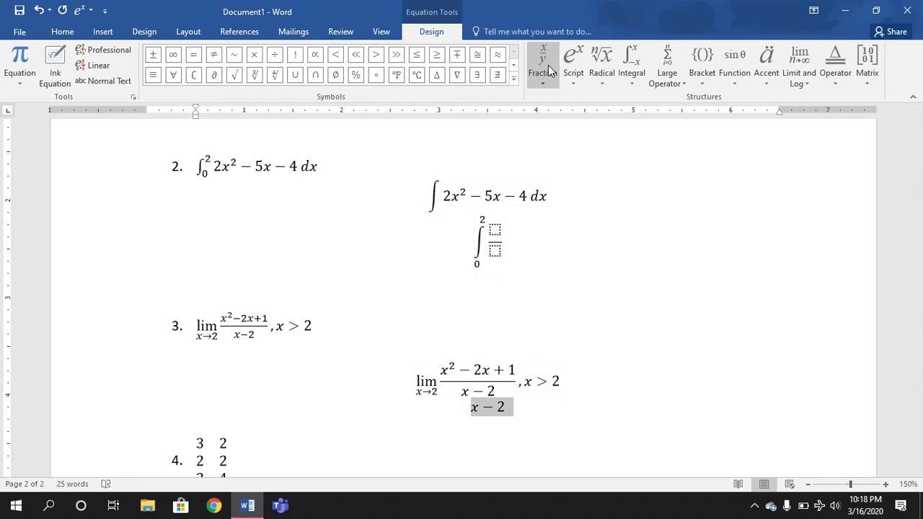
left_click(542, 69)
left_click(554, 141)
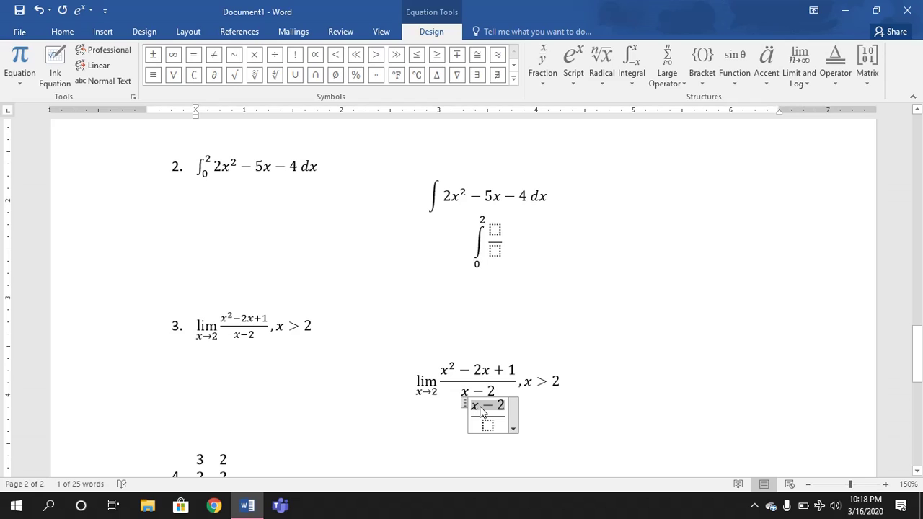
key("BackSpace")
left_click(487, 424)
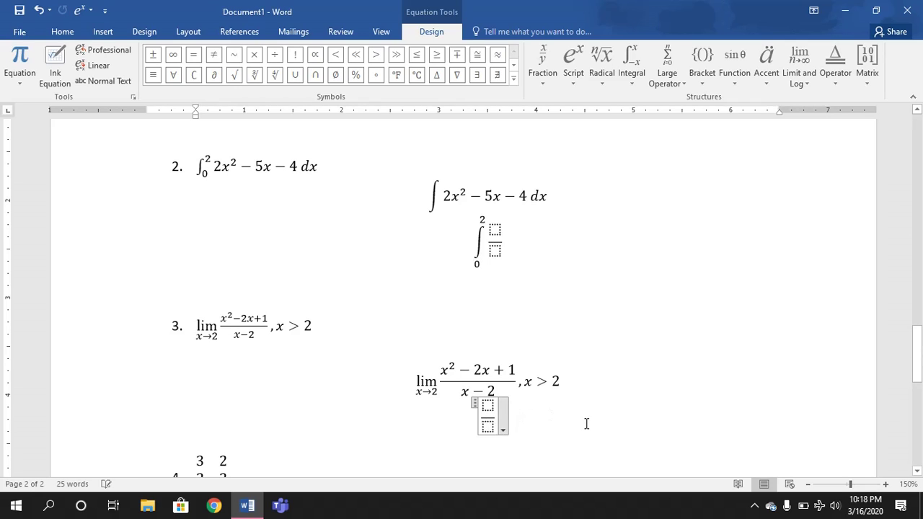
key("ctrl+v")
left_click(484, 408)
scroll(560, 424, "down", 1)
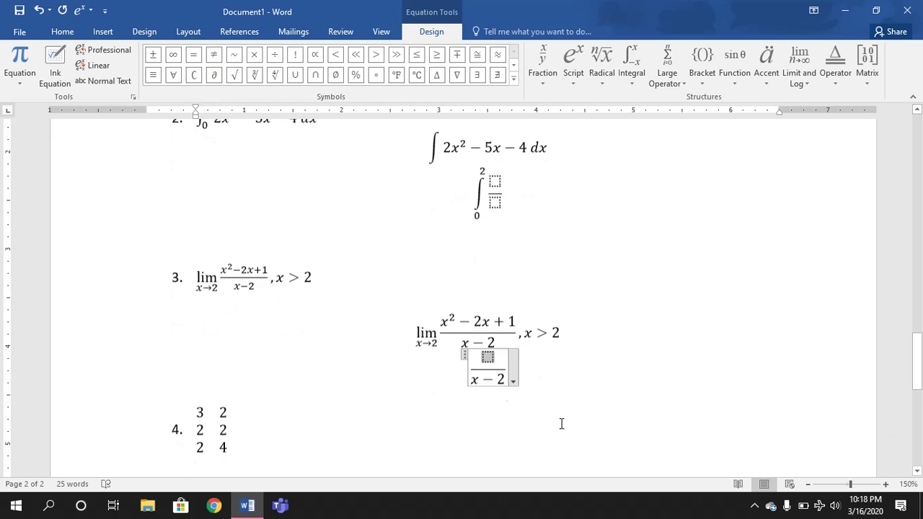
left_click(534, 368)
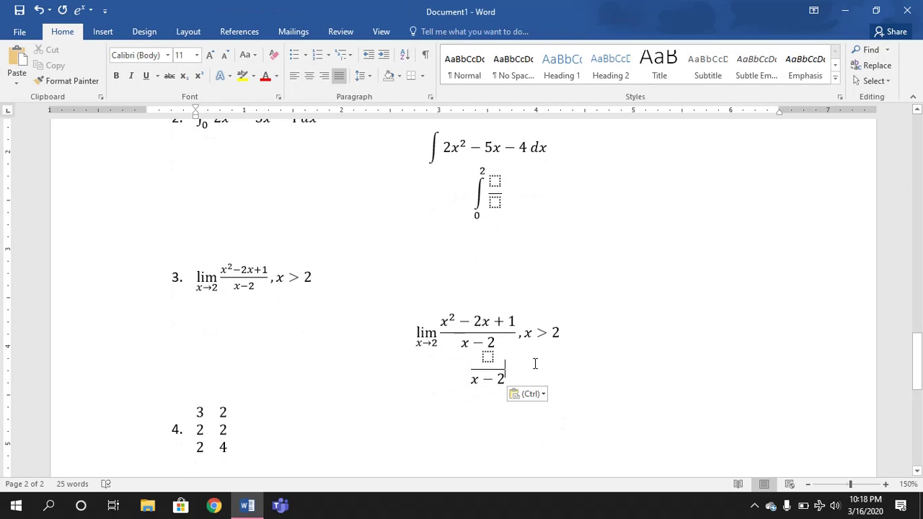
- Start a new unnumbered line after item 4
key("Return")
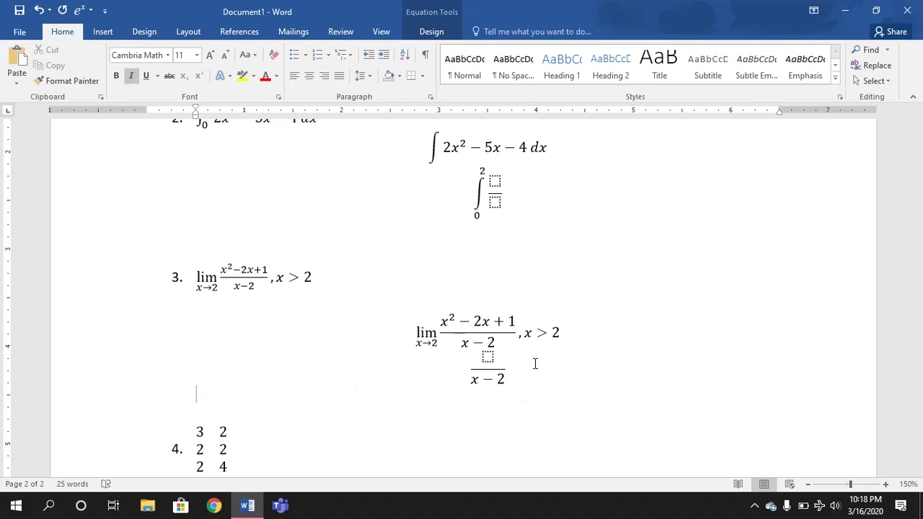
scroll(210, 173, "down", 2)
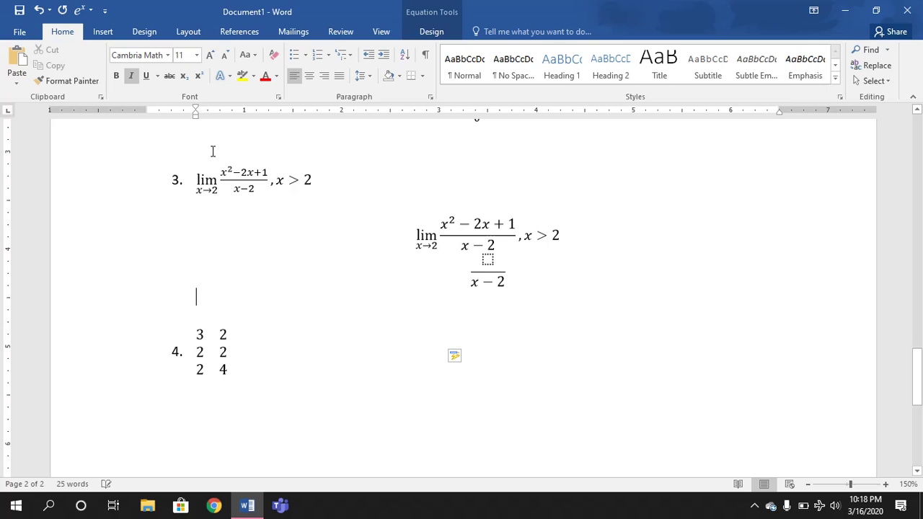
left_click(108, 31)
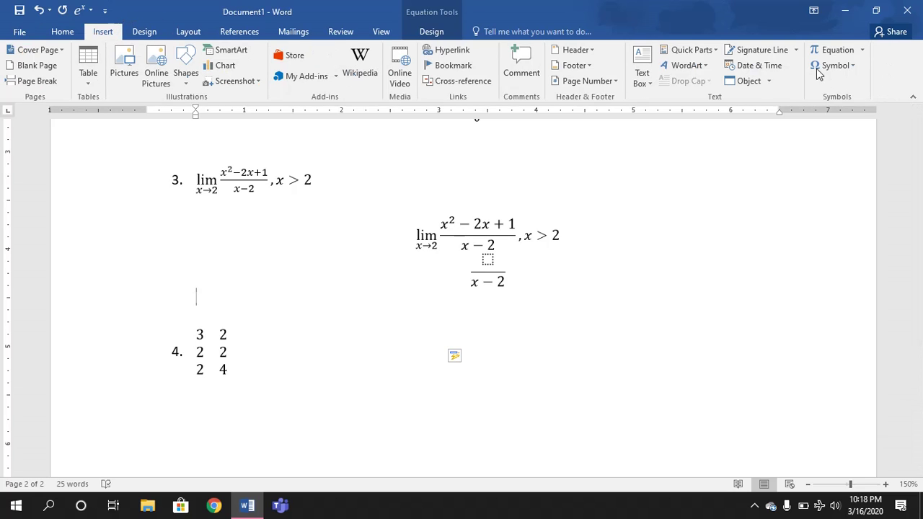
left_click(336, 352)
key("Return")
key("Return")
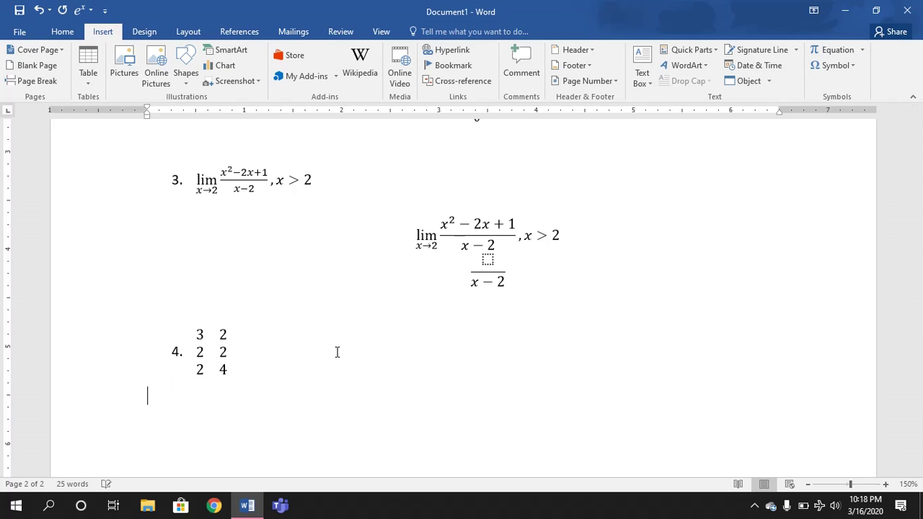
- Insert a new equation holding an empty 2×2 matrix
left_click(836, 49)
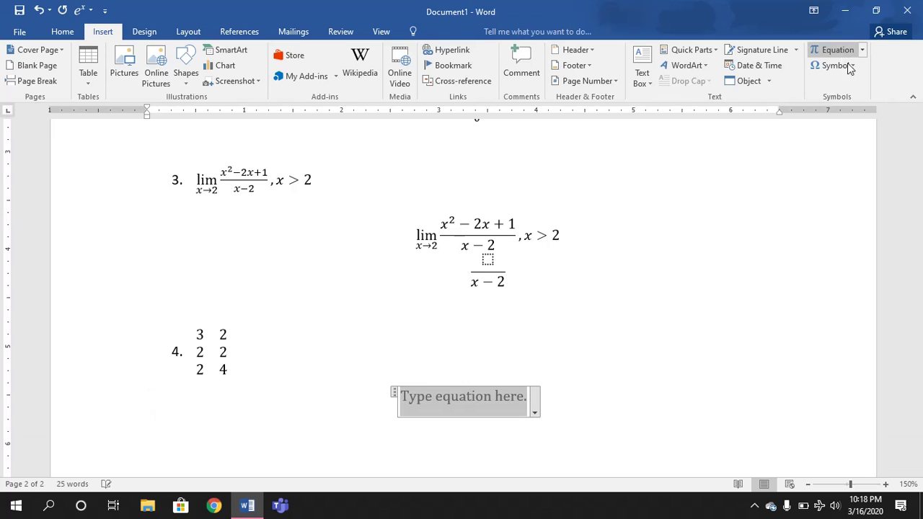
left_click(865, 64)
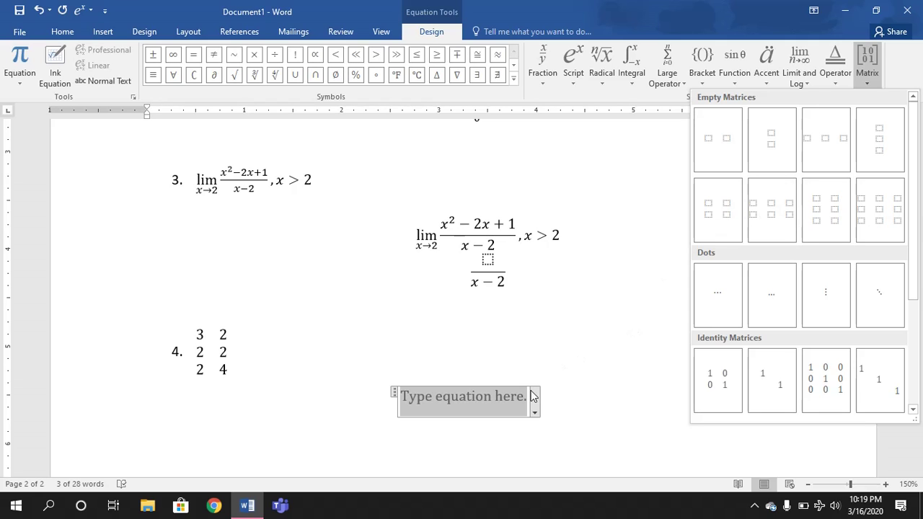
left_click(734, 211)
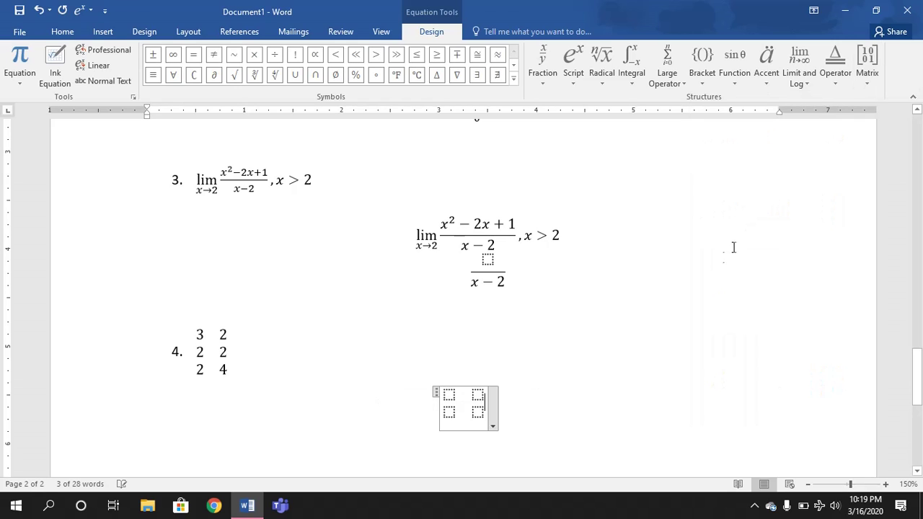
- Fill the matrix with 2 2 in the top row and 4 4 in the bottom row
left_click(476, 394)
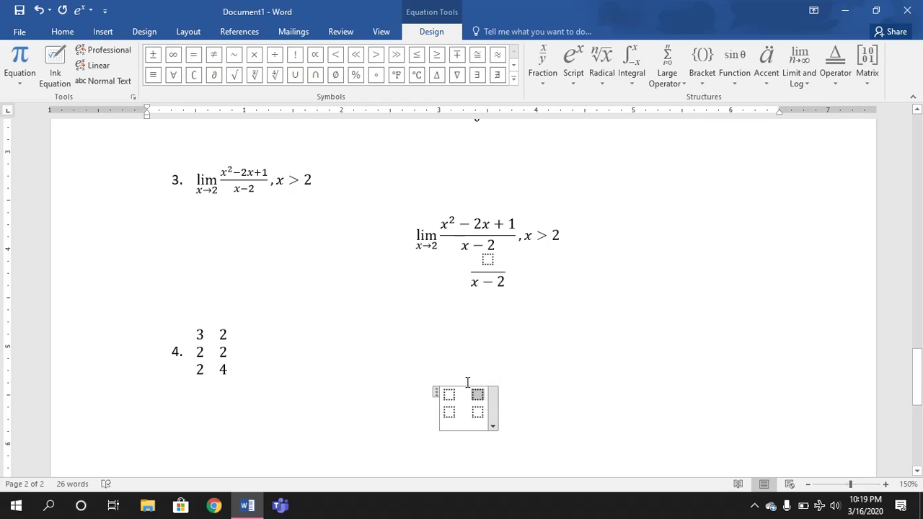
left_click(447, 395)
type("2")
key("Tab")
type("2")
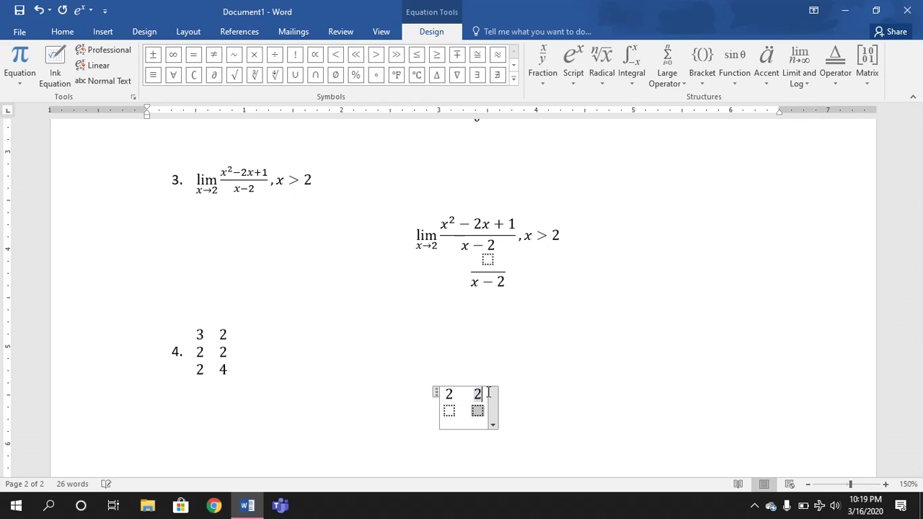
key("Tab")
type("4")
key("Tab")
type("4")
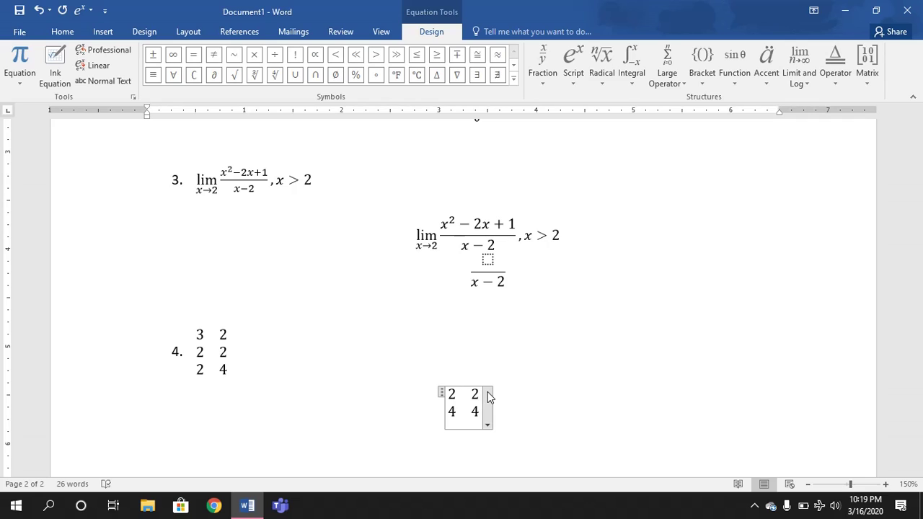
left_click_drag(445, 394, 457, 394)
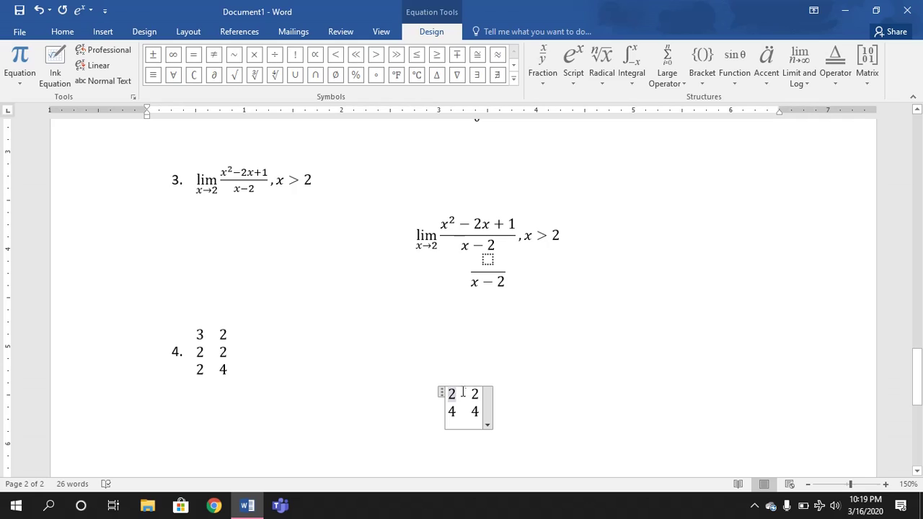
double_click(454, 408)
double_click(475, 394)
key("Left")
key("Down")
double_click(474, 394)
right_click(474, 394)
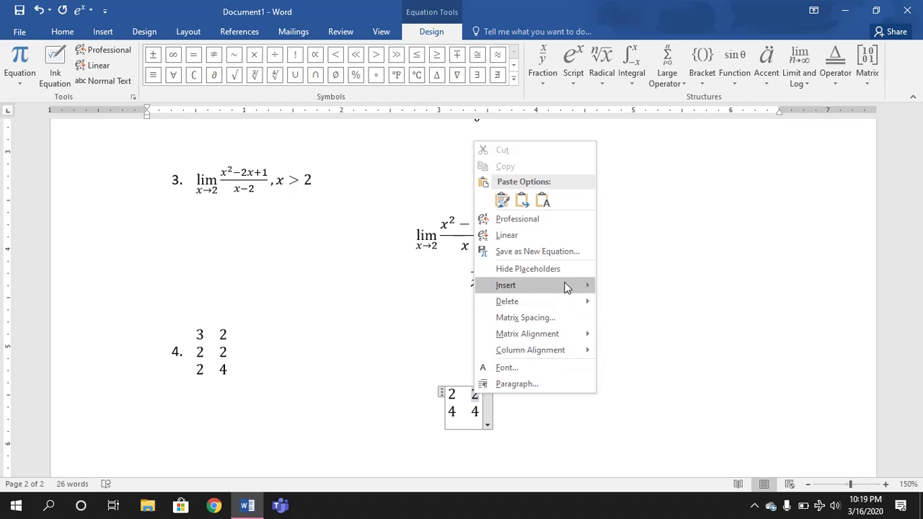
mouse_move(566, 288)
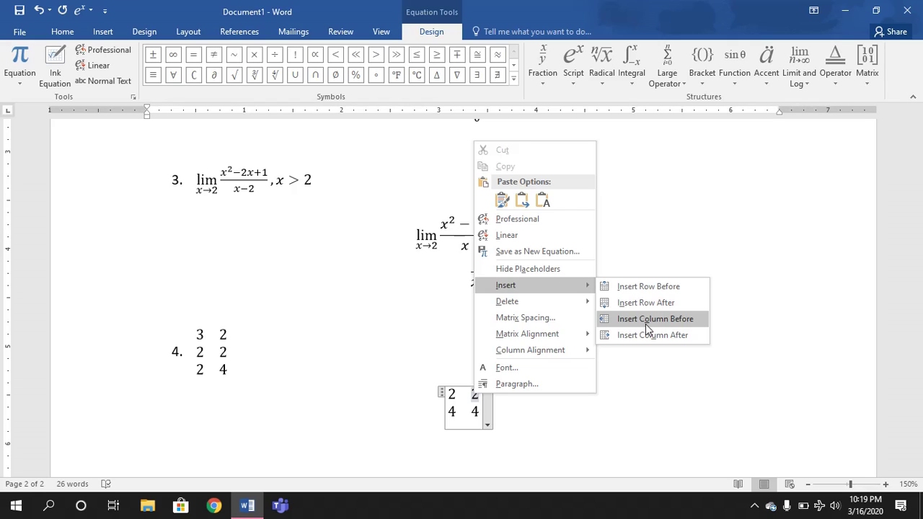
key("Escape")
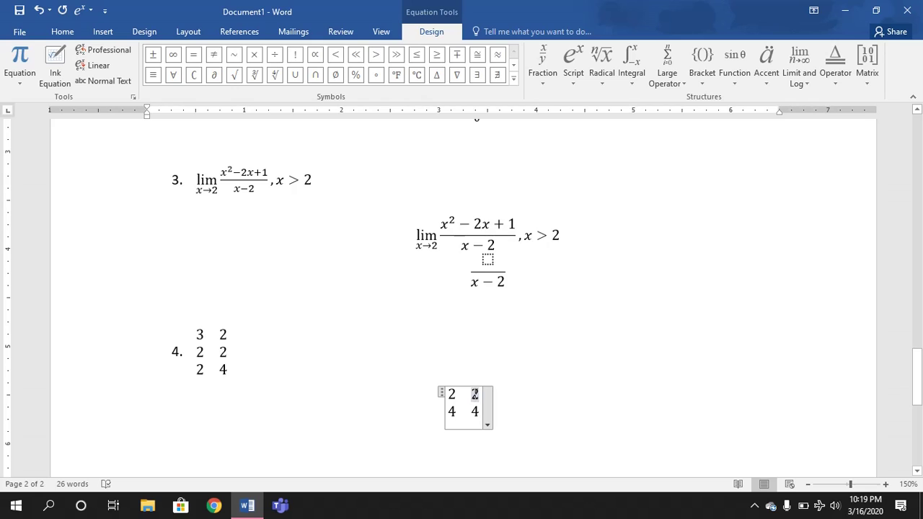
right_click(475, 394)
mouse_move(533, 285)
left_click(644, 319)
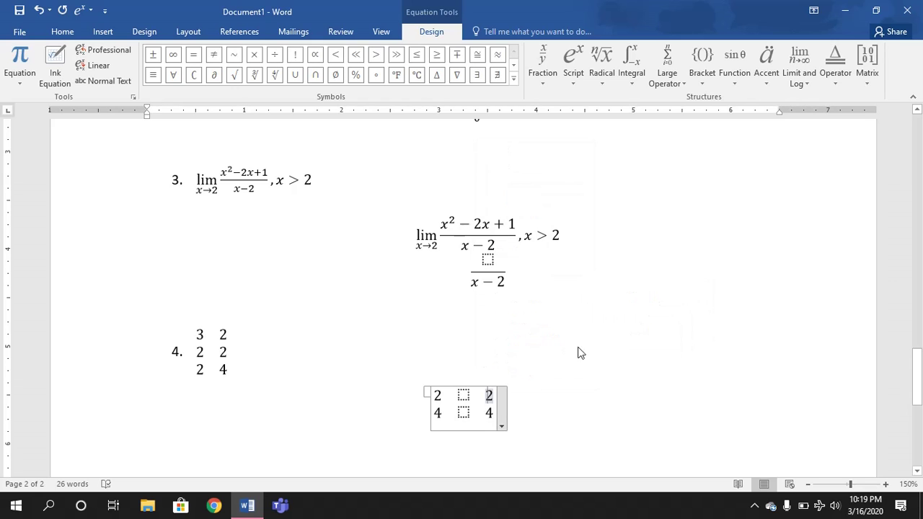
double_click(438, 395)
key("ctrl+z")
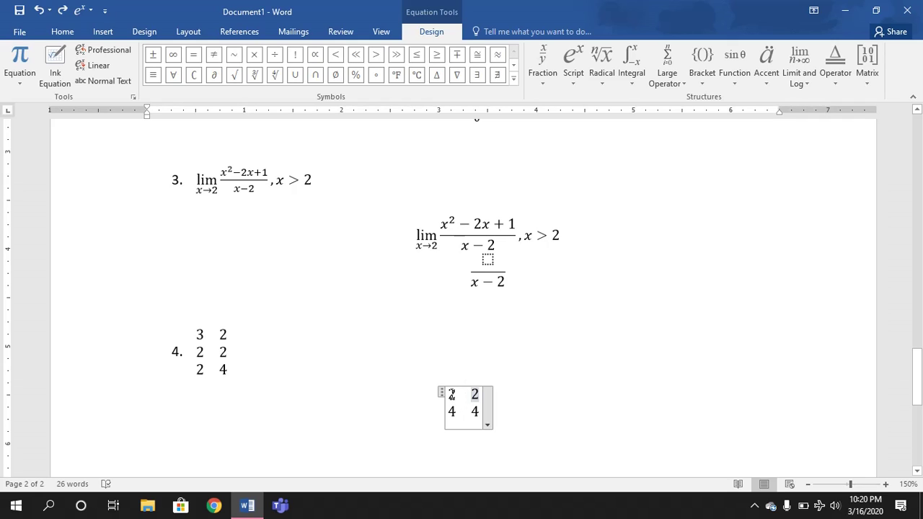
- Insert an empty column between the matrix's two columns
right_click(451, 394)
key("Escape")
right_click(451, 394)
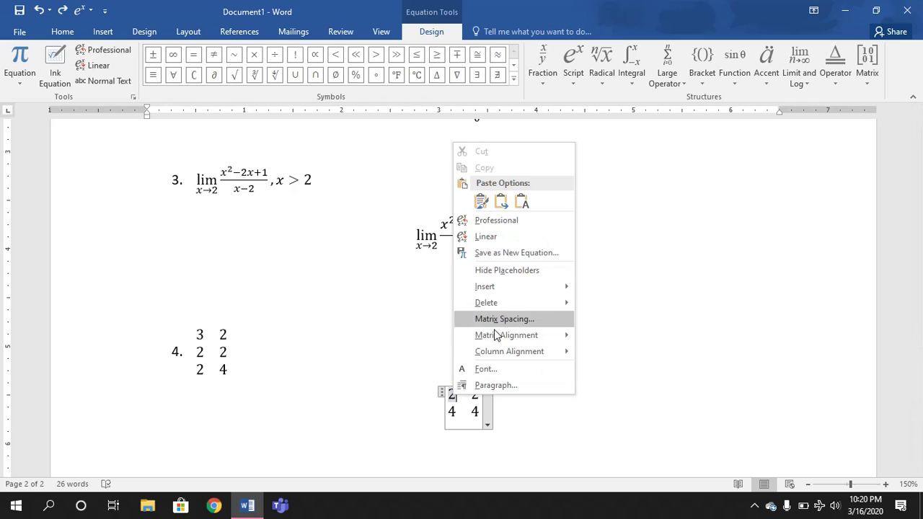
mouse_move(515, 292)
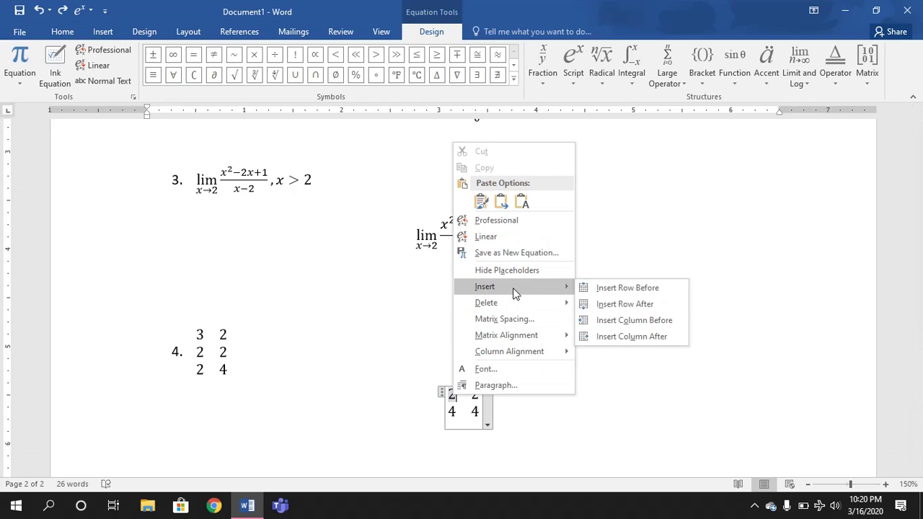
left_click(631, 338)
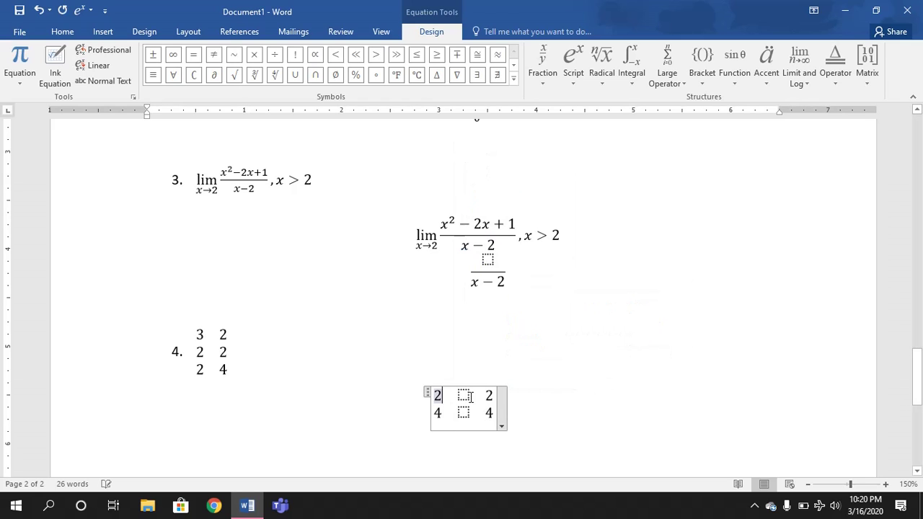
- Add an empty row above the matrix's top row of 2s
left_click(443, 395)
right_click(437, 395)
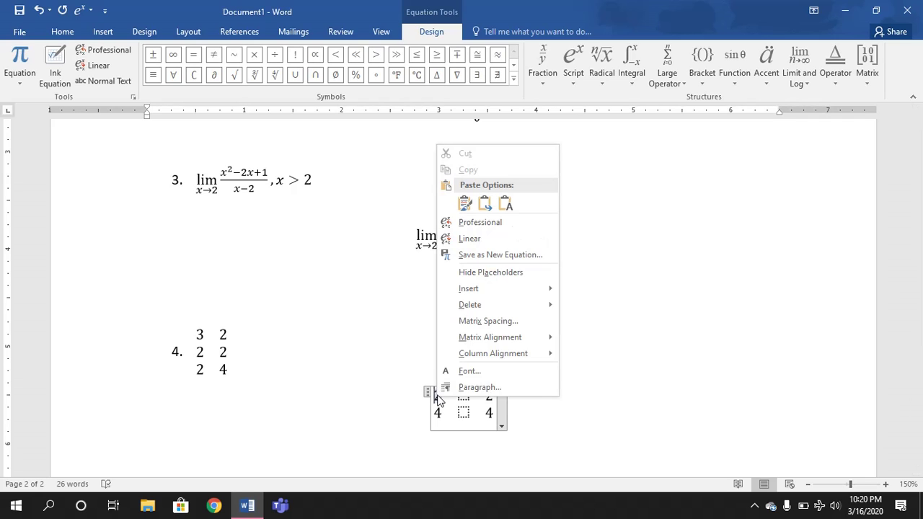
mouse_move(496, 288)
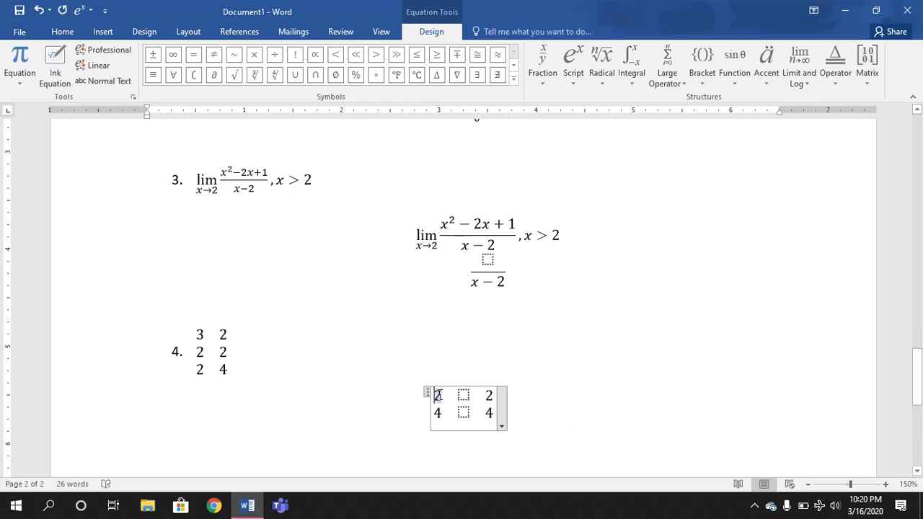
right_click(439, 397)
mouse_move(484, 292)
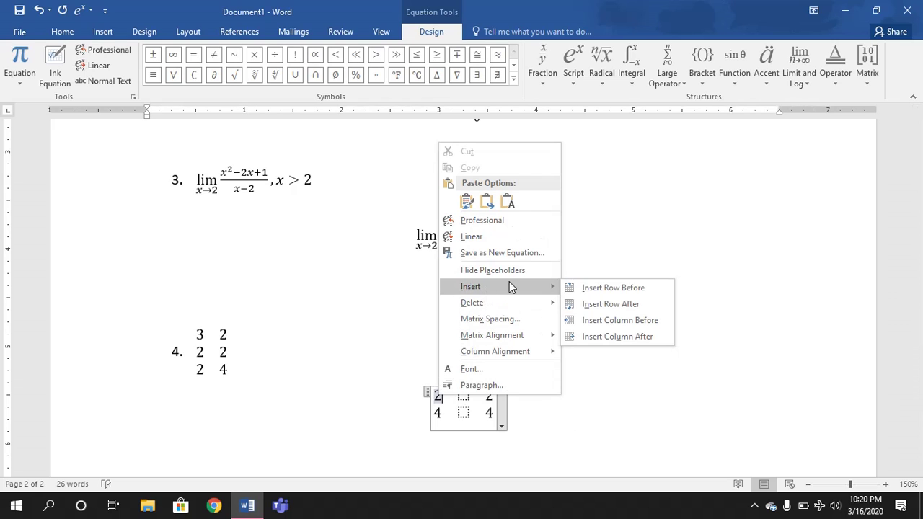
left_click(586, 288)
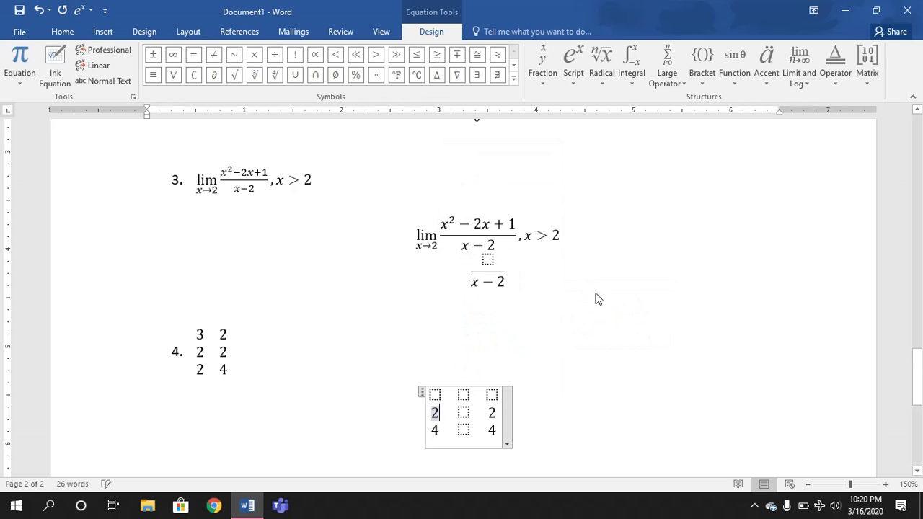
- Add an empty row below the matrix's row of 4s
scroll(439, 382, "down", 1)
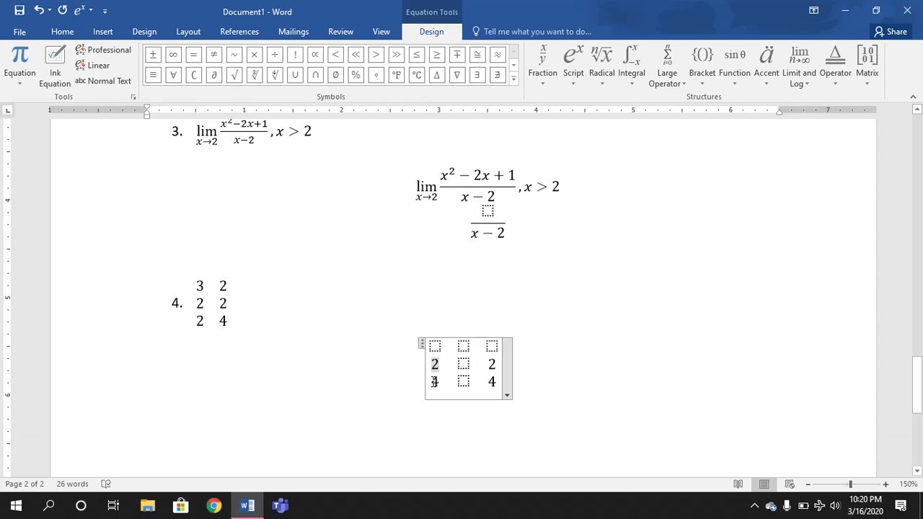
right_click(434, 382)
mouse_move(505, 274)
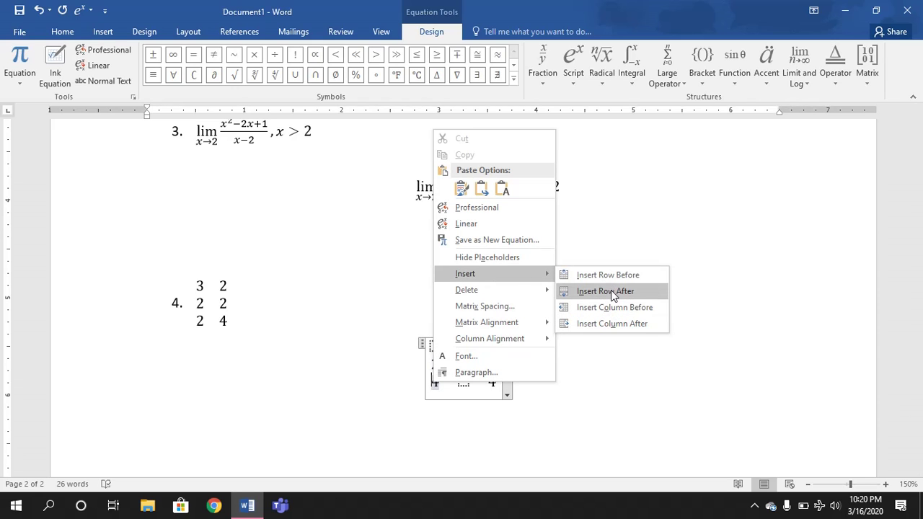
left_click(611, 291)
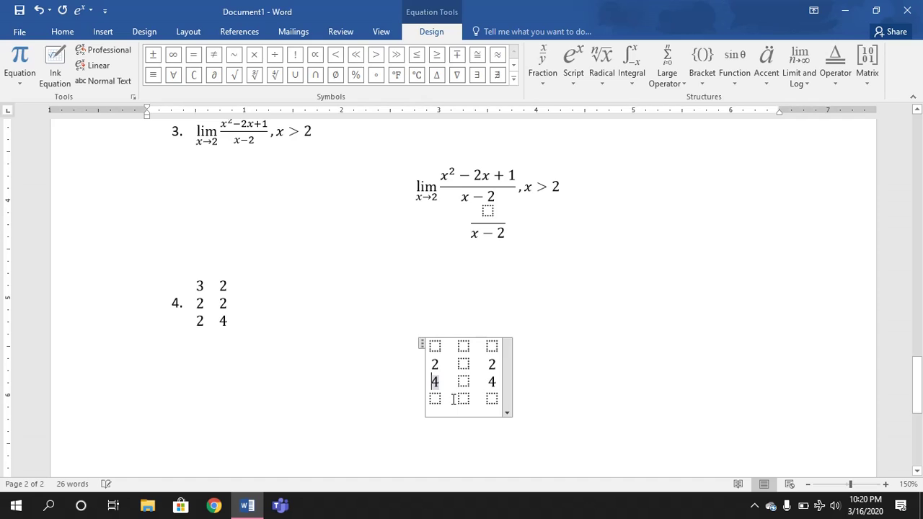
left_click(561, 327)
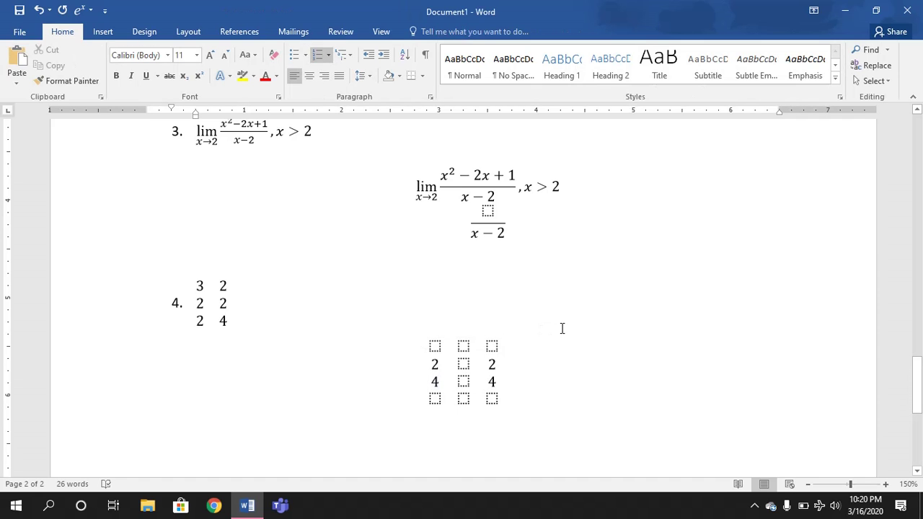